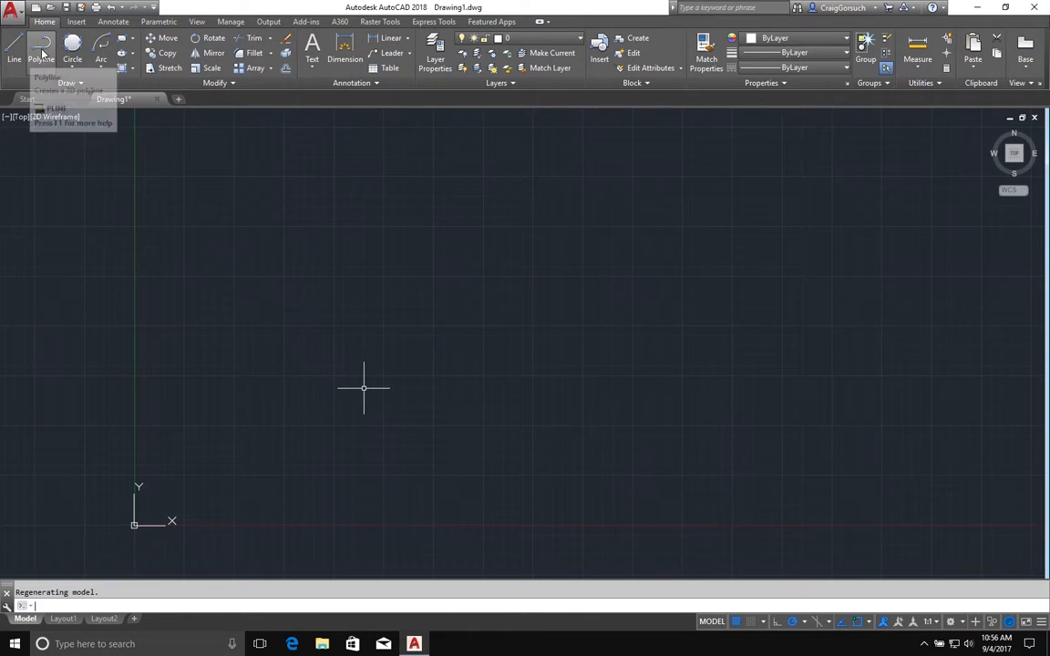
left_click(124, 41)
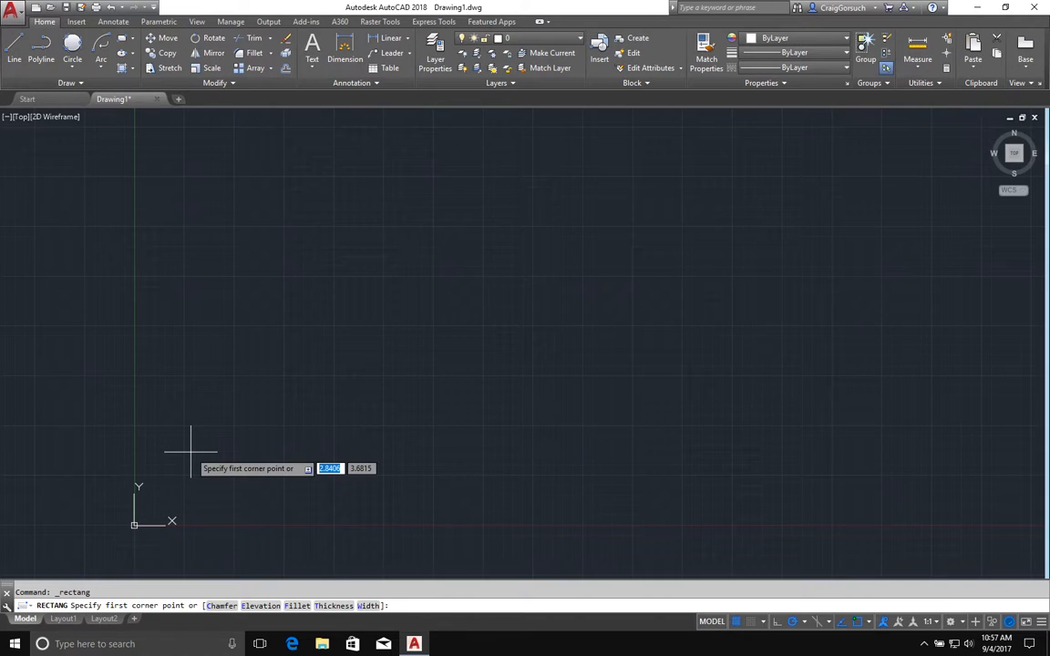
left_click(191, 450)
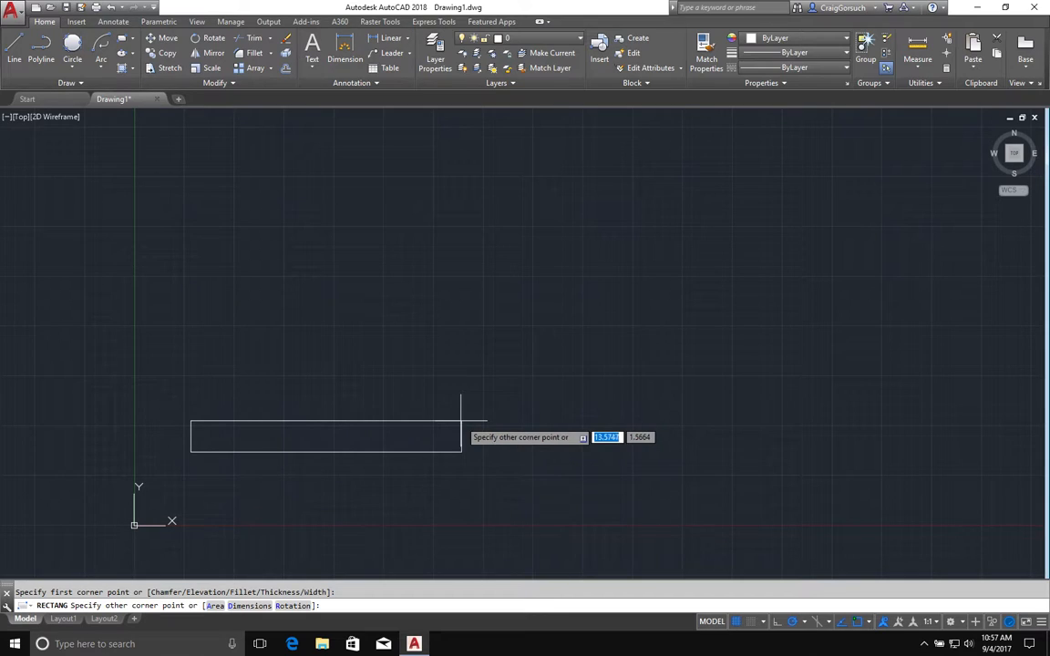
right_click(794, 625)
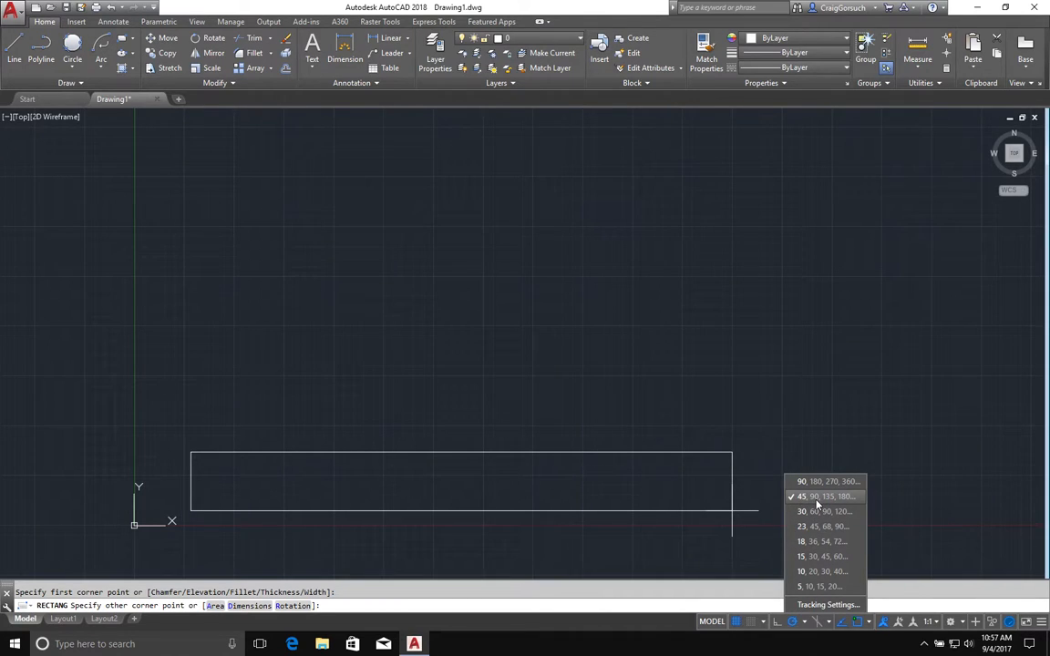
left_click(392, 477)
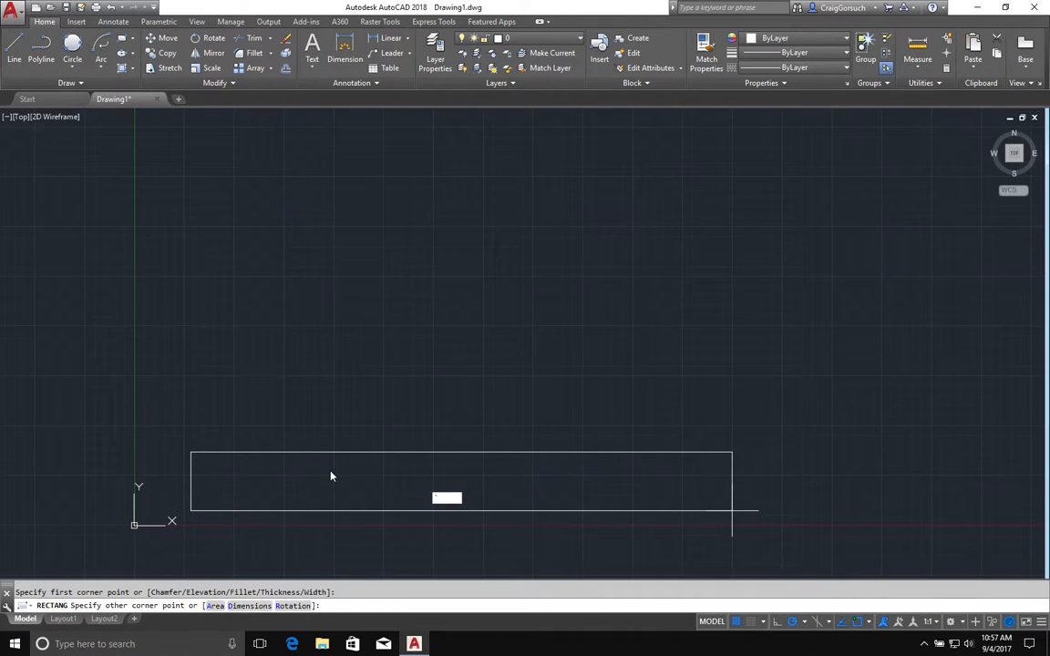
key("Escape")
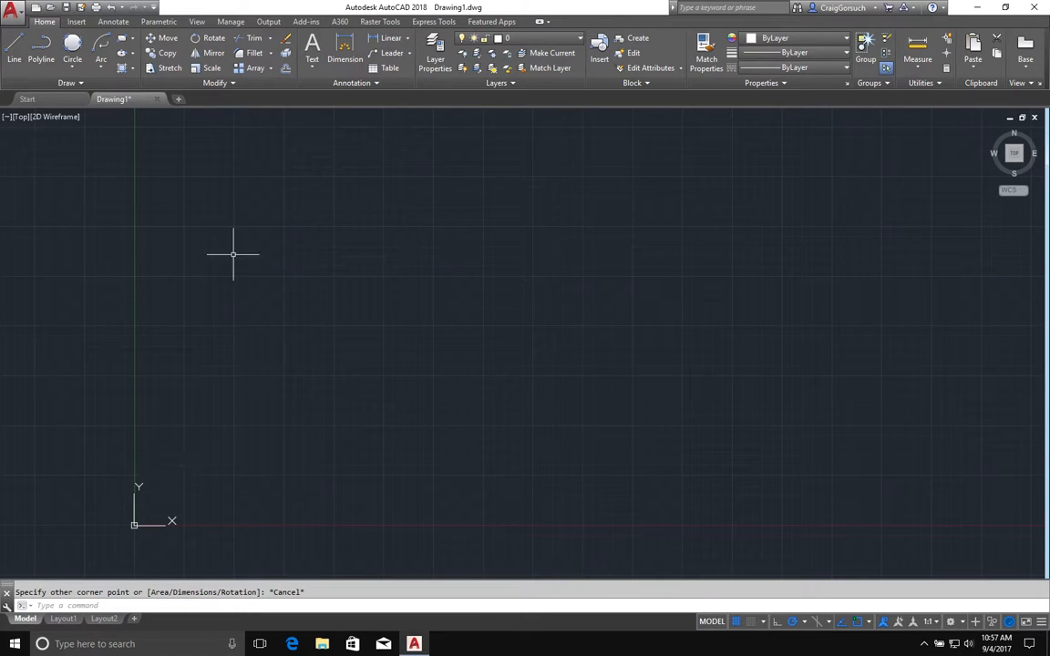
Draw a 12 by 12 rectangle with its lower-left corner just above and to the right of the origin
type("rec")
key("Return")
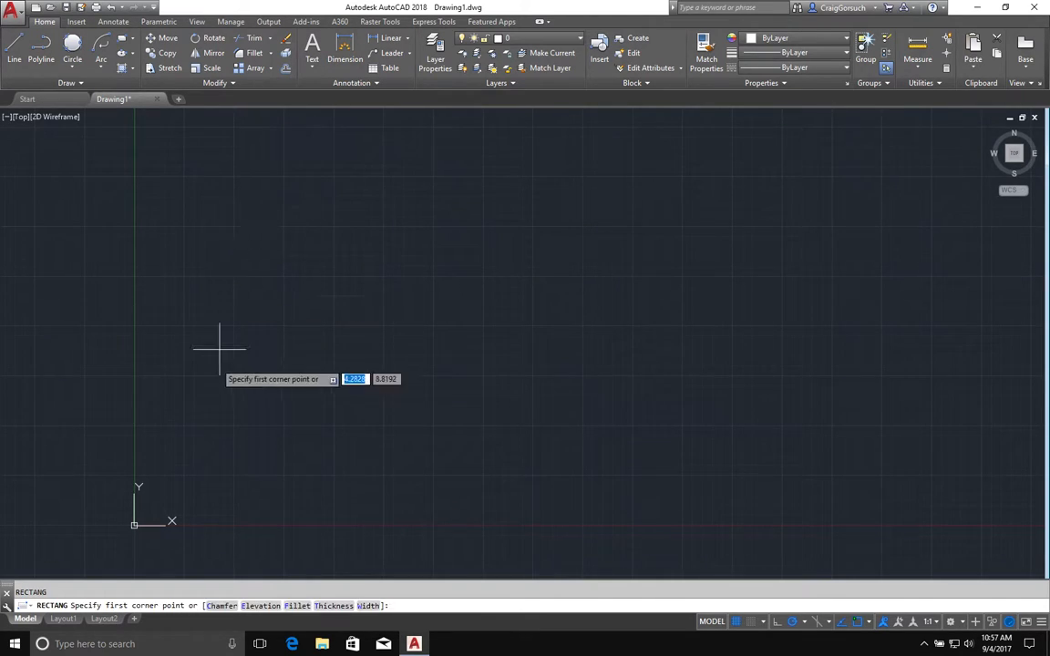
left_click(172, 479)
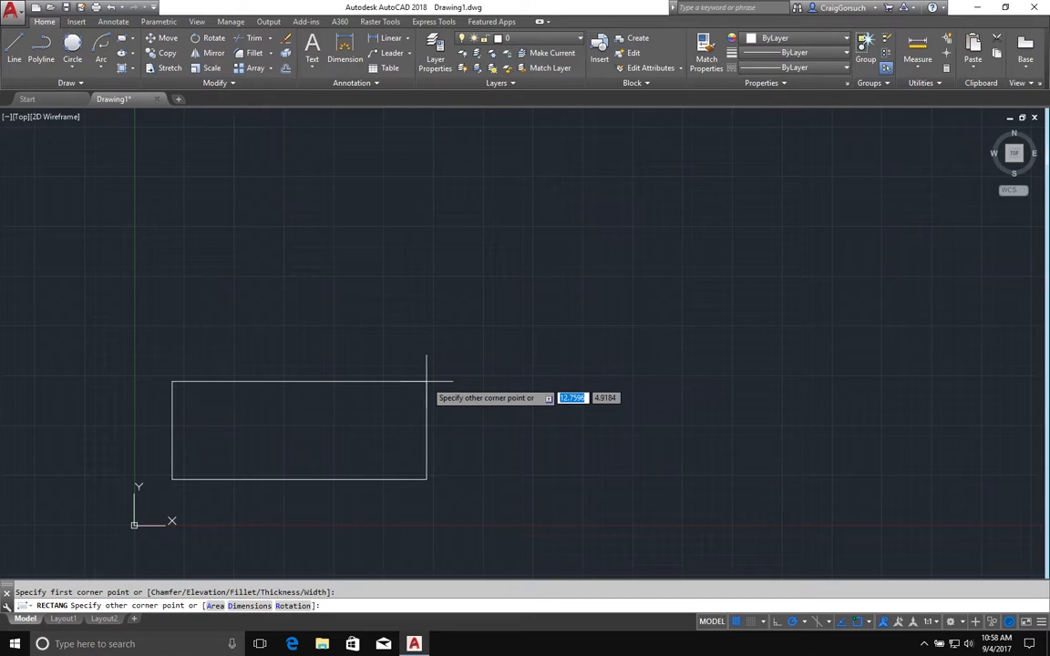
type("12")
key("Tab")
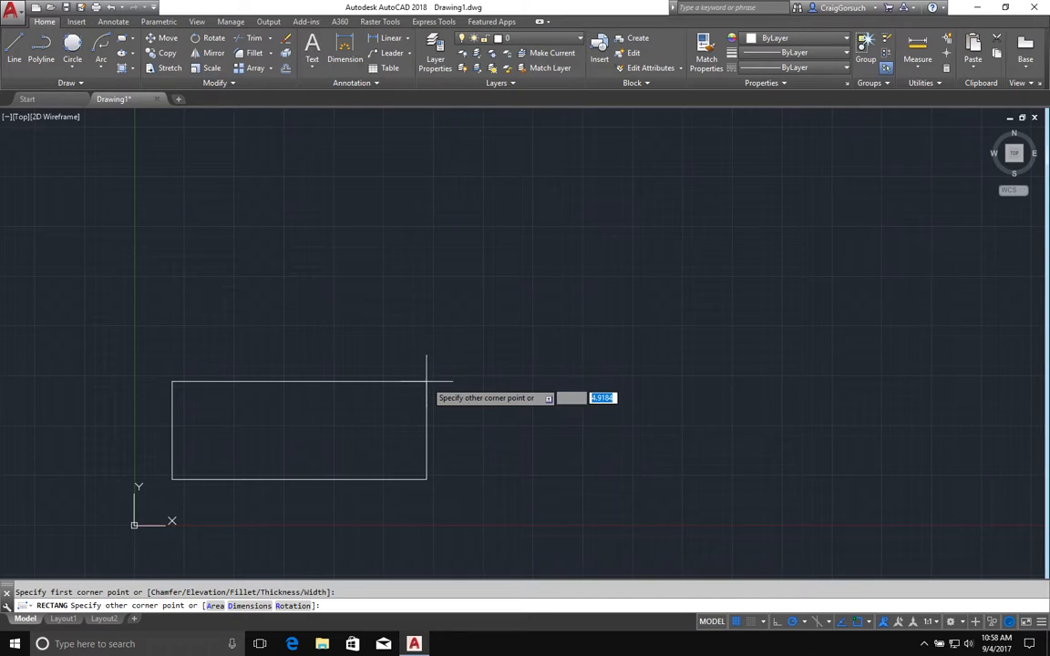
type("12")
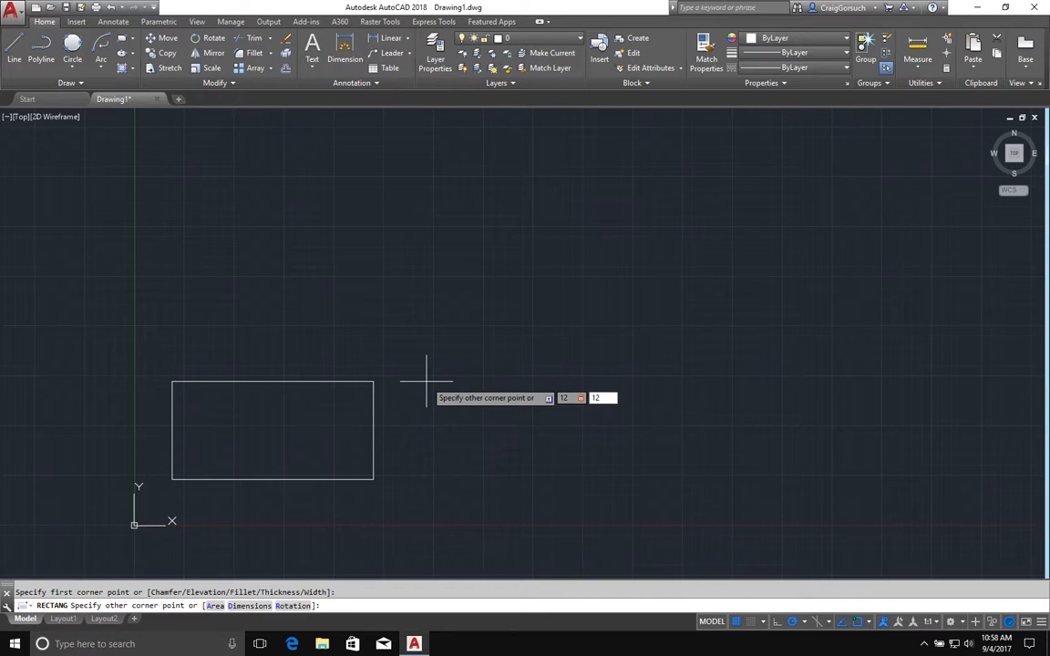
key("Return")
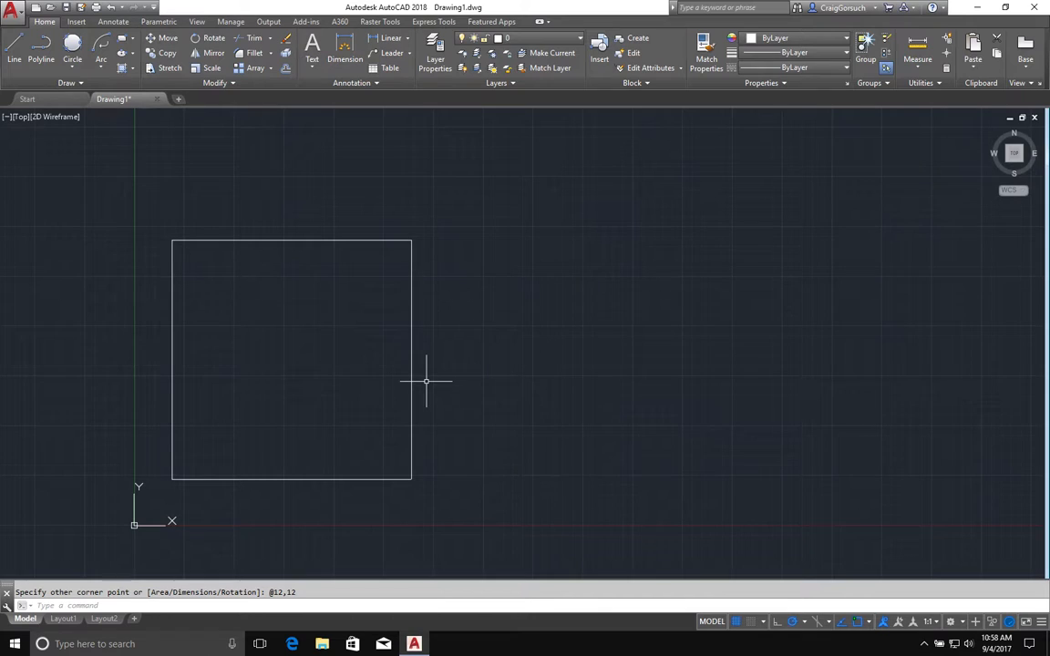
Draw a rectangle 2 wide and 7 high, starting from the lower-right corner of the 12 by 12 square
type("rec")
key("Return")
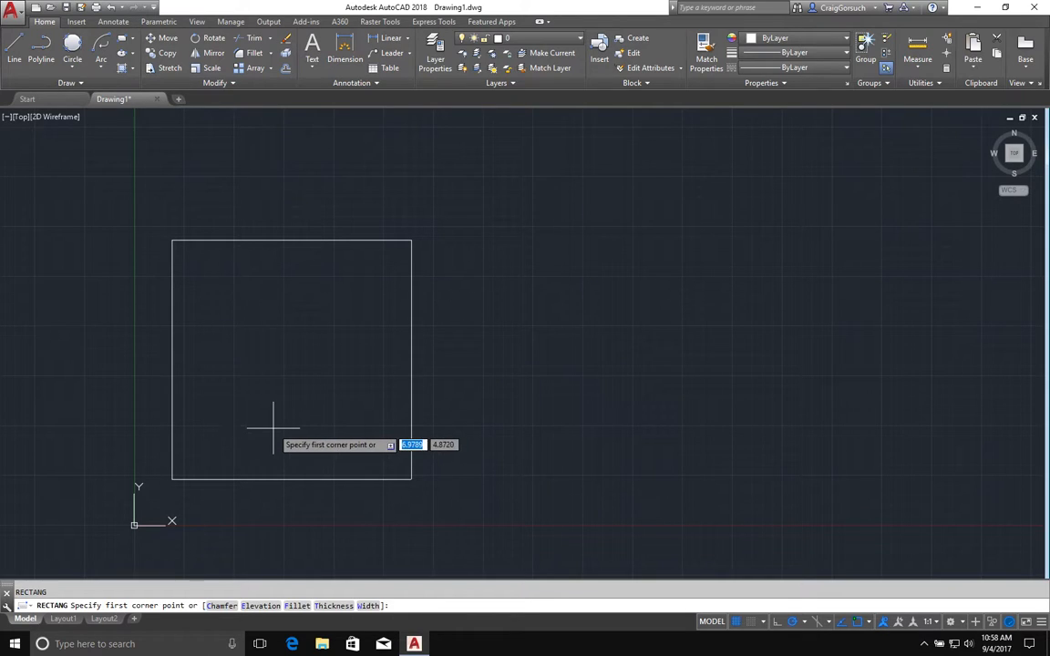
left_click(411, 480)
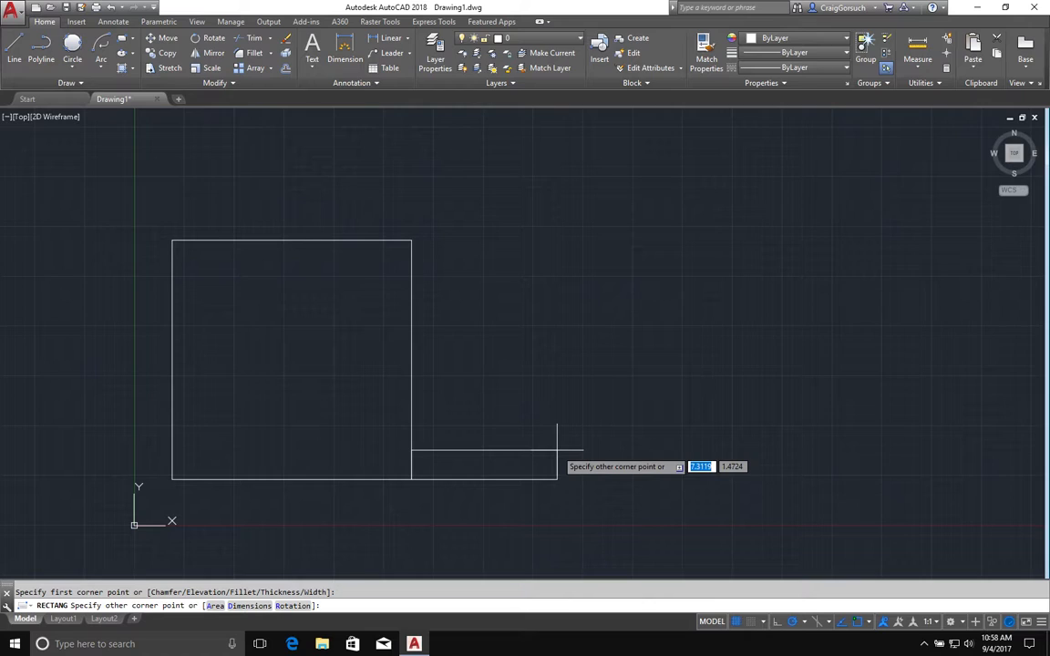
type("2")
key("Tab")
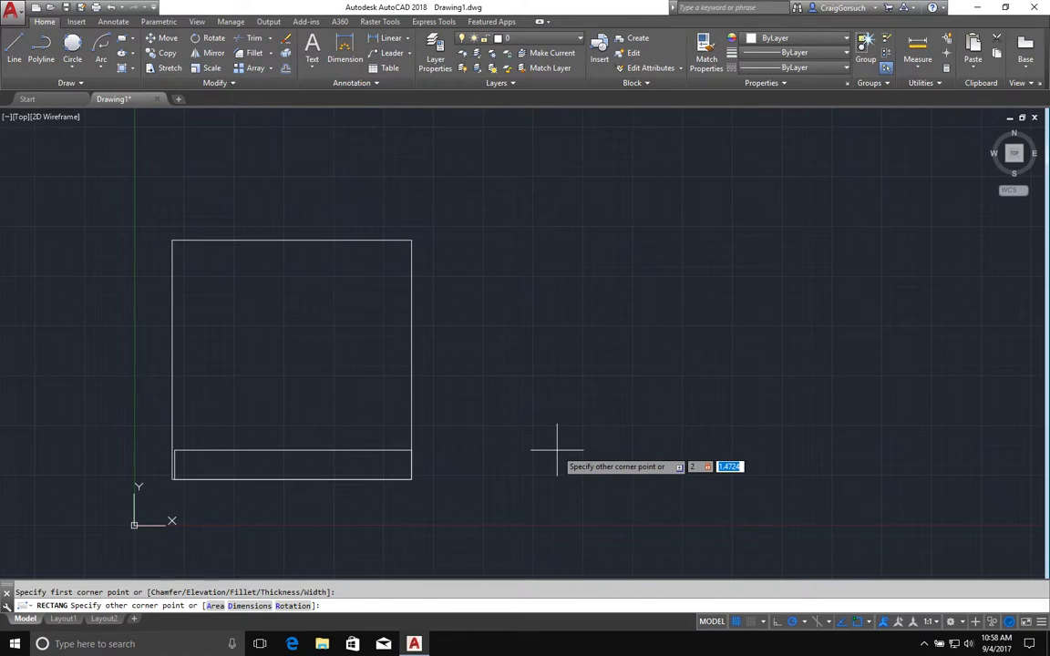
type("7")
key("Tab")
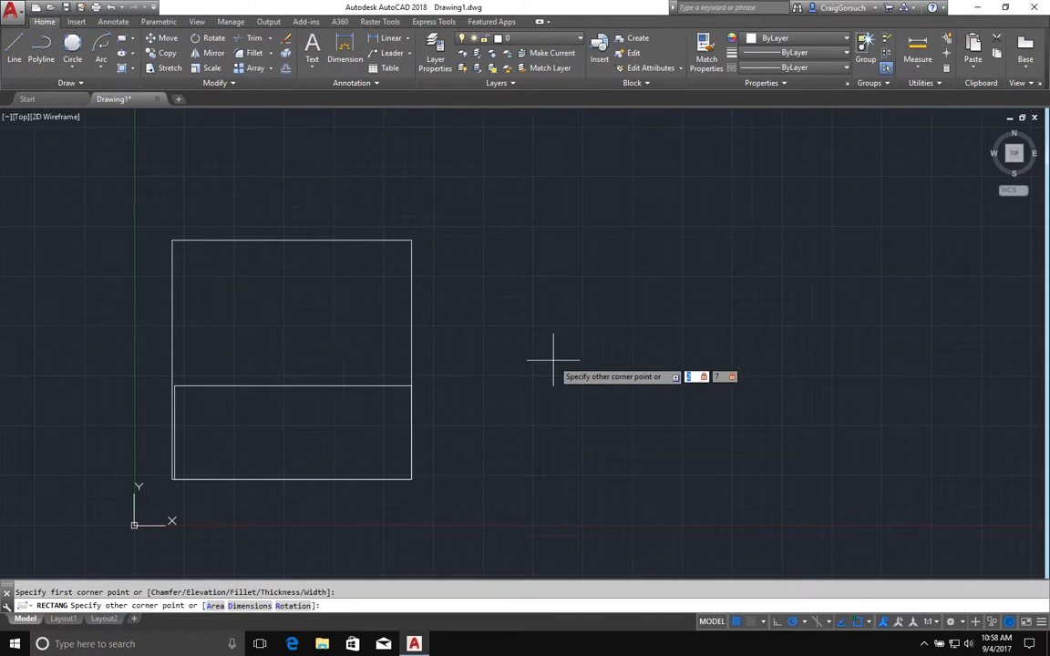
key("Return")
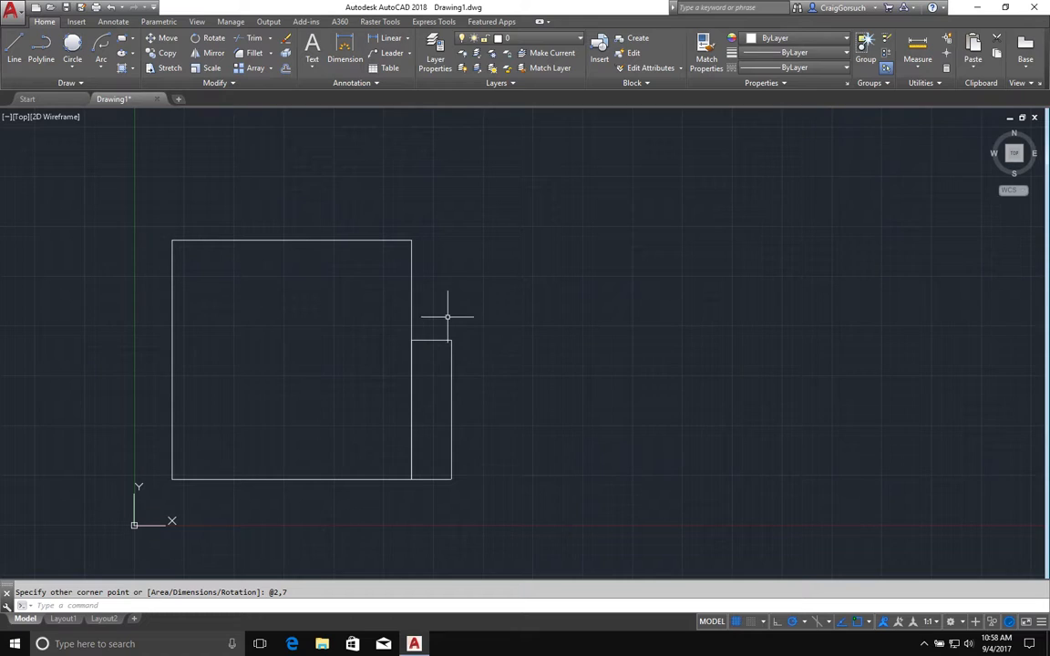
Erase the narrow rectangle attached to the large square's right side
type("e")
key("Return")
left_click(452, 347)
key("Return")
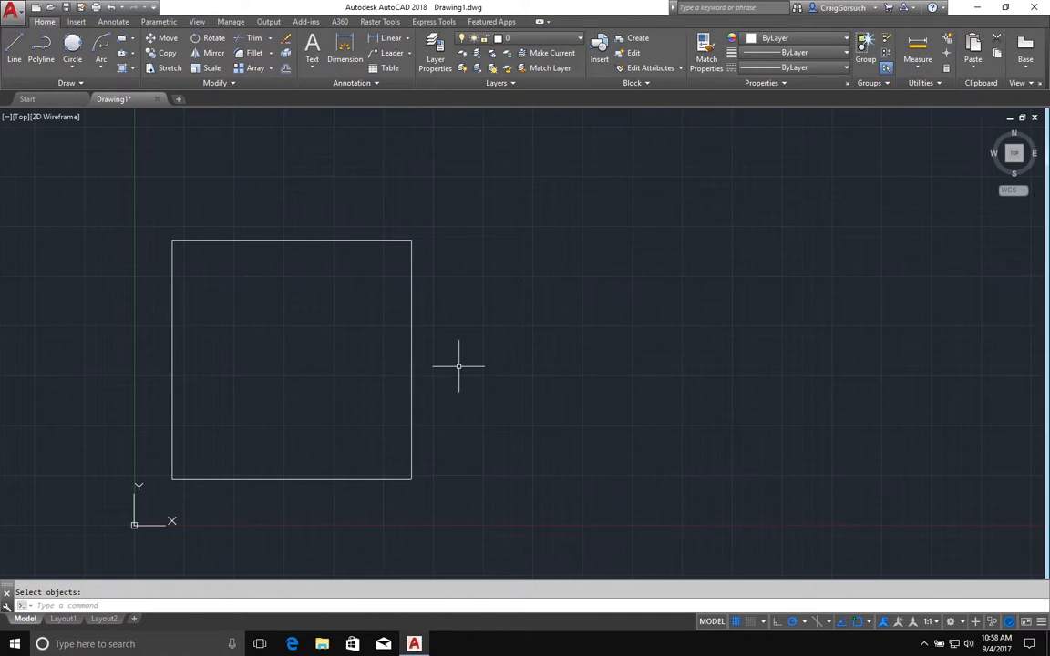
Redraw the 2 by 7 rectangle upward and outward from the large square's lower-right corner
type("rec")
key("Return")
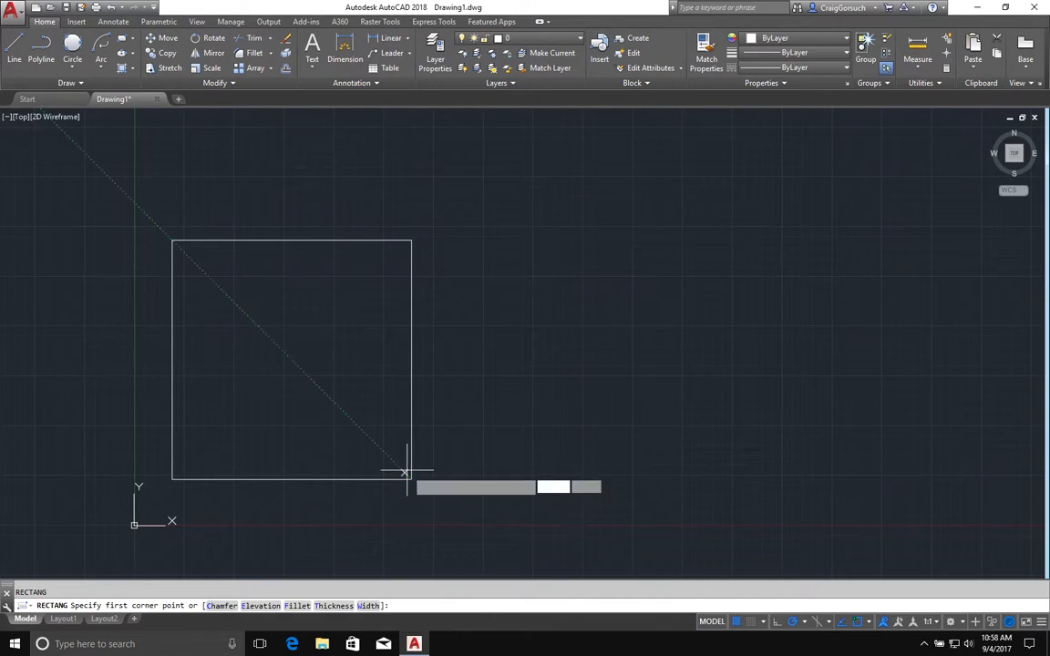
left_click(411, 479)
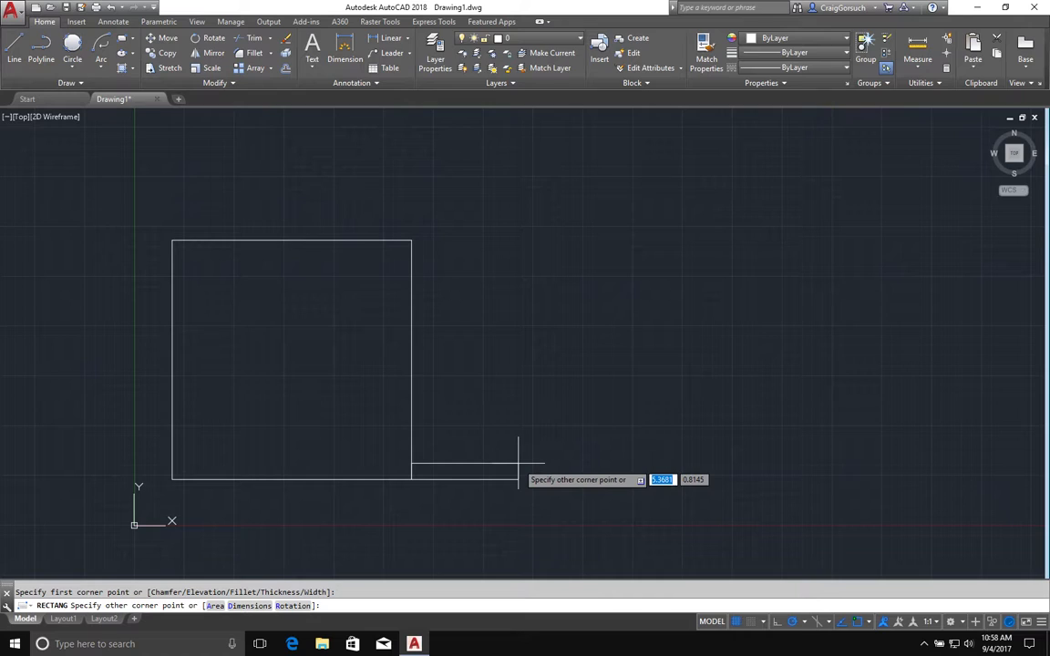
type("2")
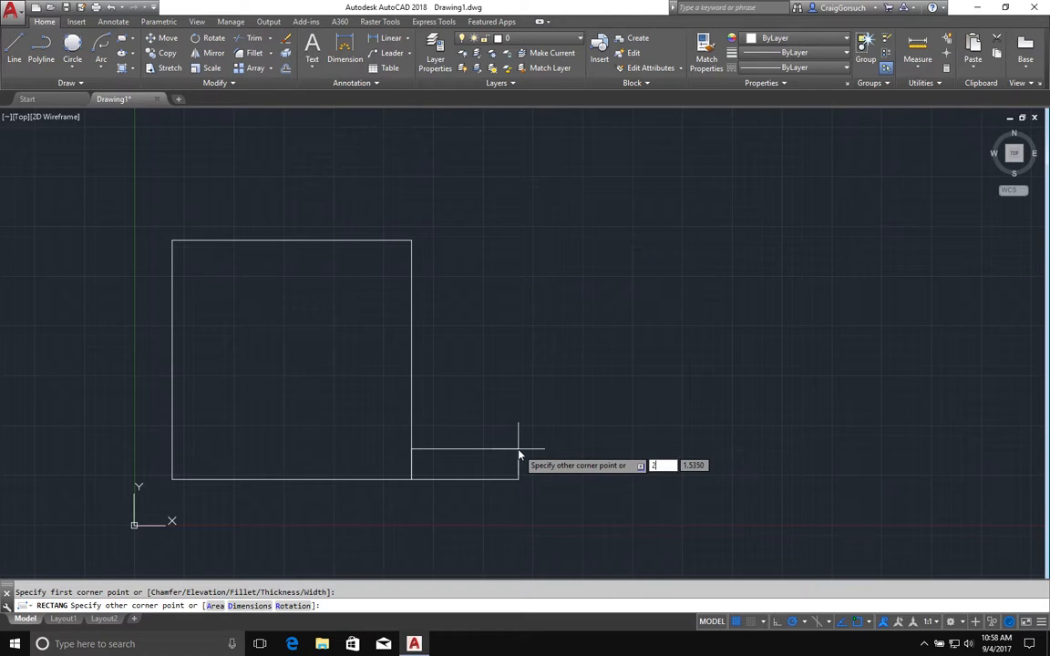
key("Tab")
key("BackSpace")
type("7")
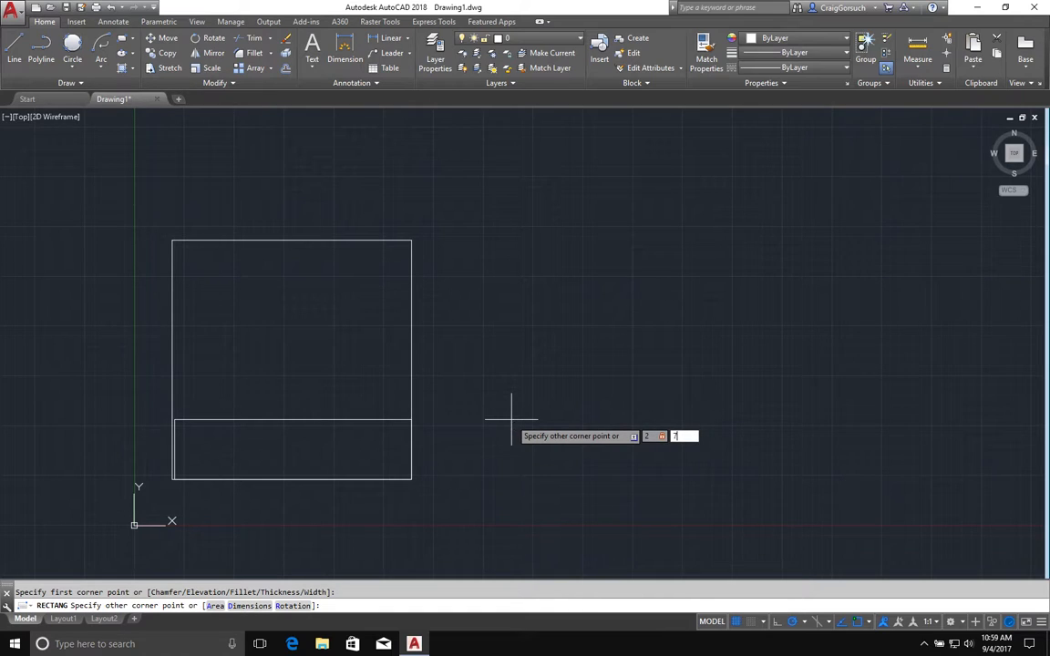
key("Return")
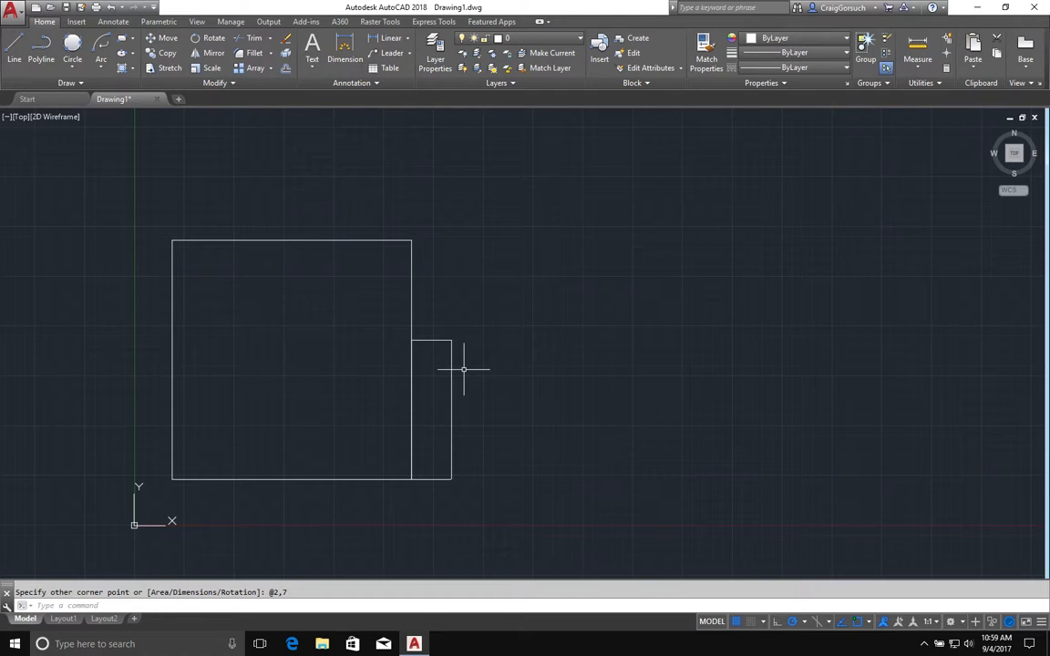
Draw a separate rectangle to the right of the large square, with its opposite corner at relative coordinates @-4,5
type("rec")
key("Return")
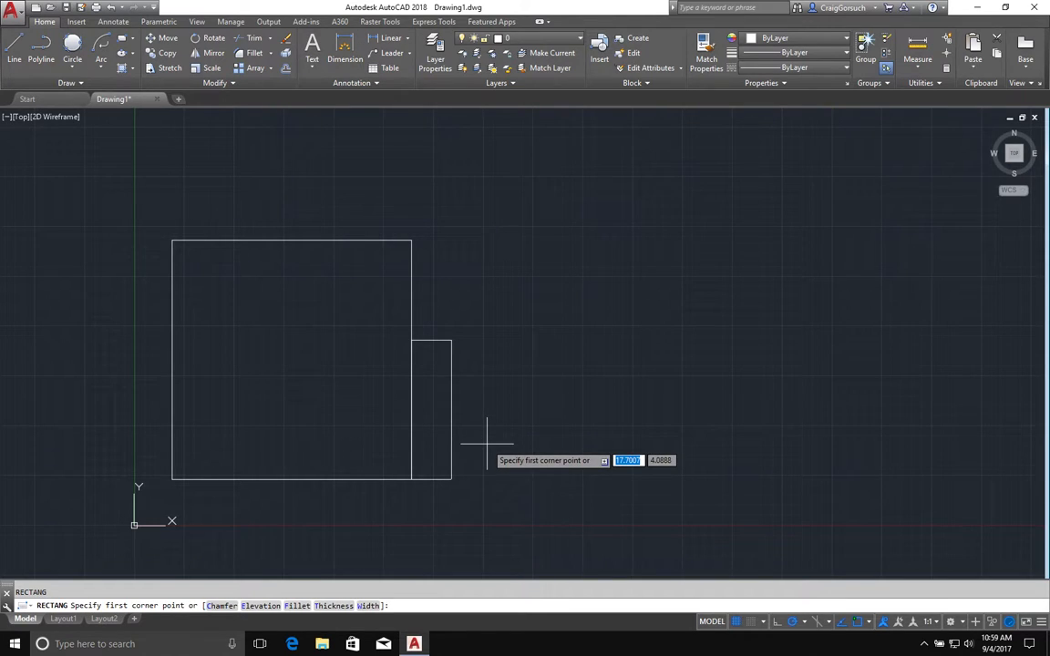
left_click(548, 322)
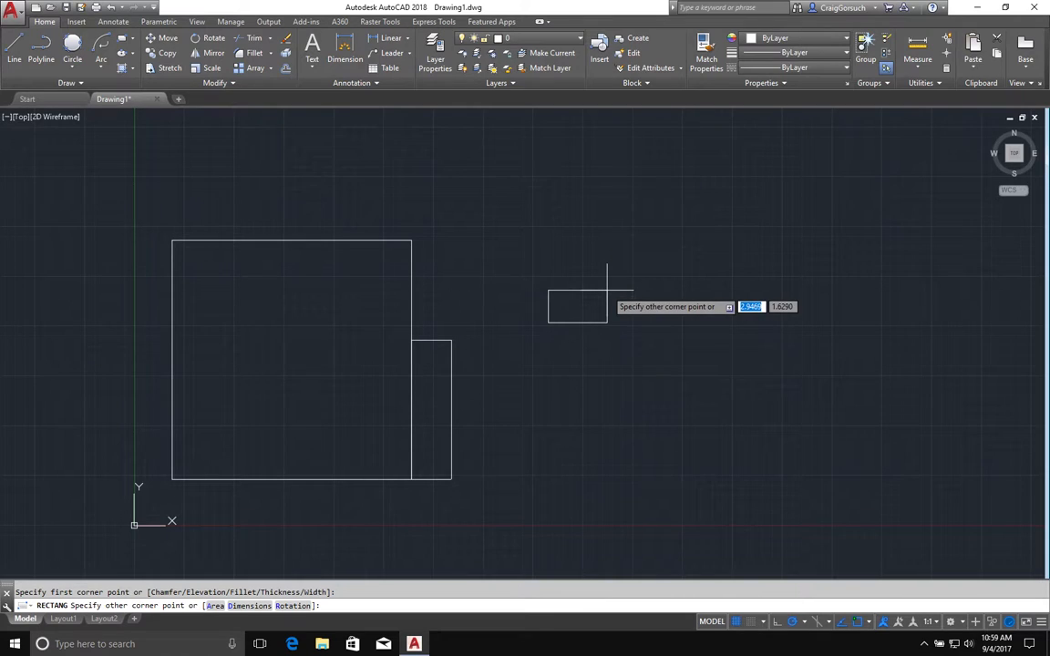
type("@")
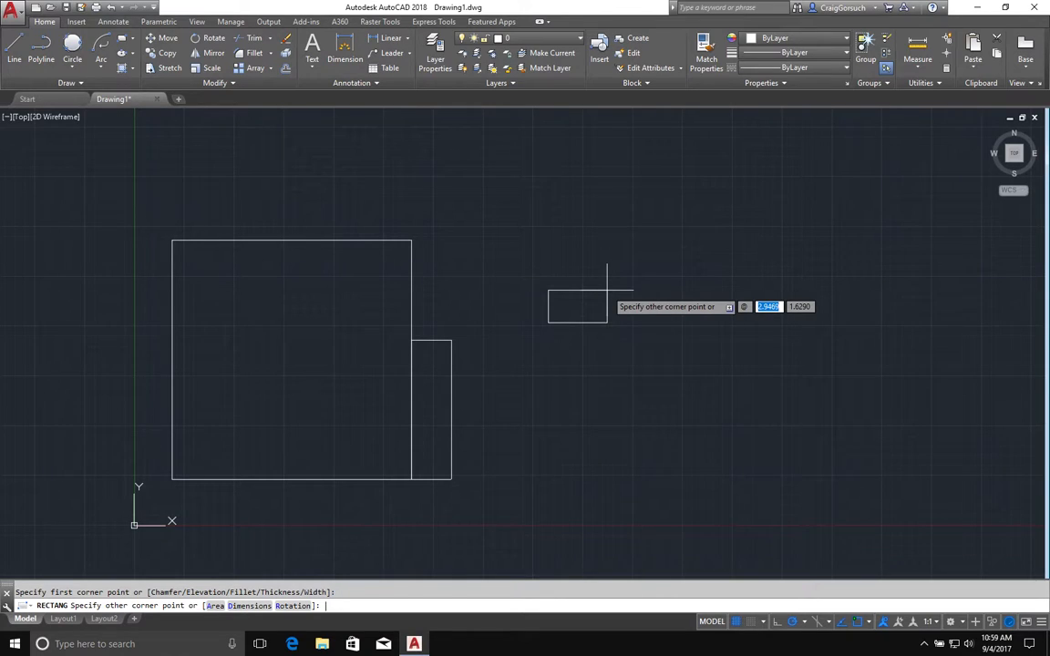
type("-4")
key("Tab")
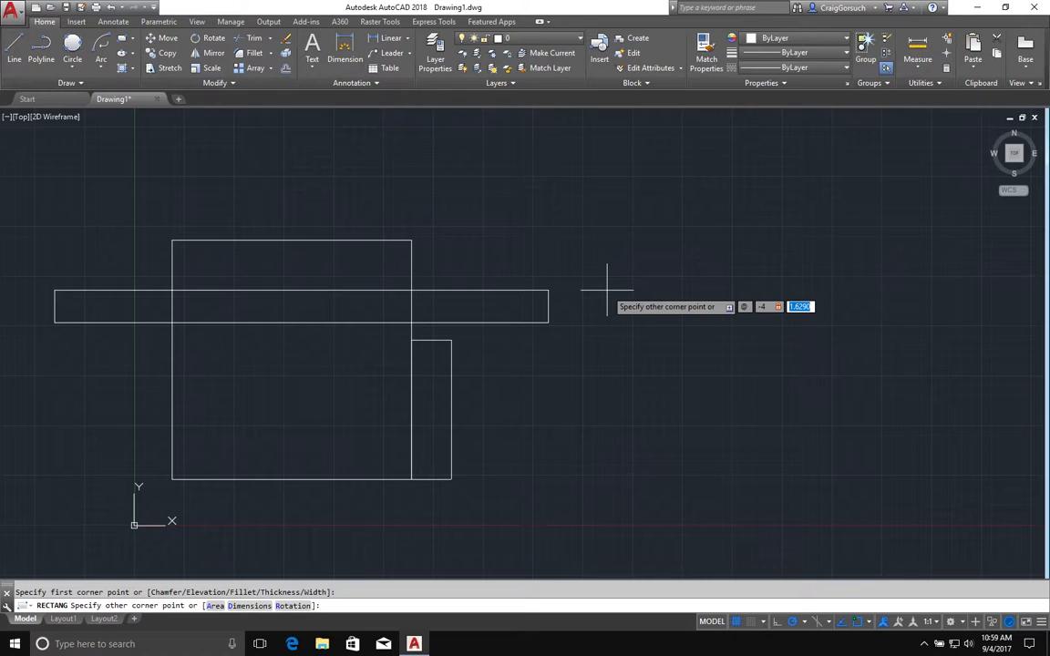
type("5")
key("Return")
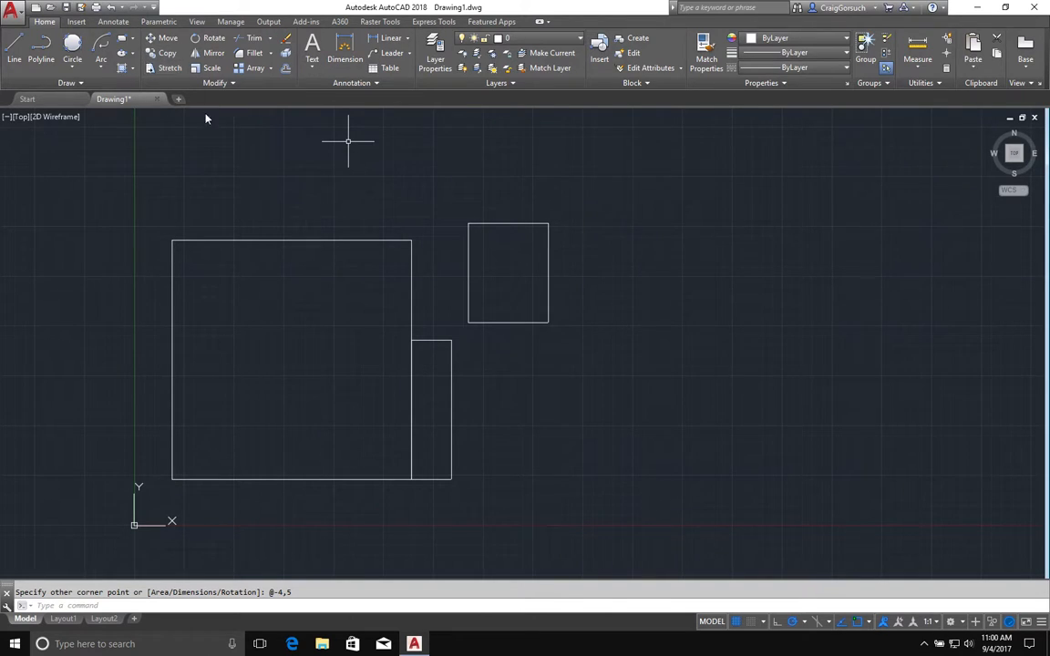
Select the large square and stretch its upper-right corner down and inward into the shape
key("Return")
left_click(375, 238)
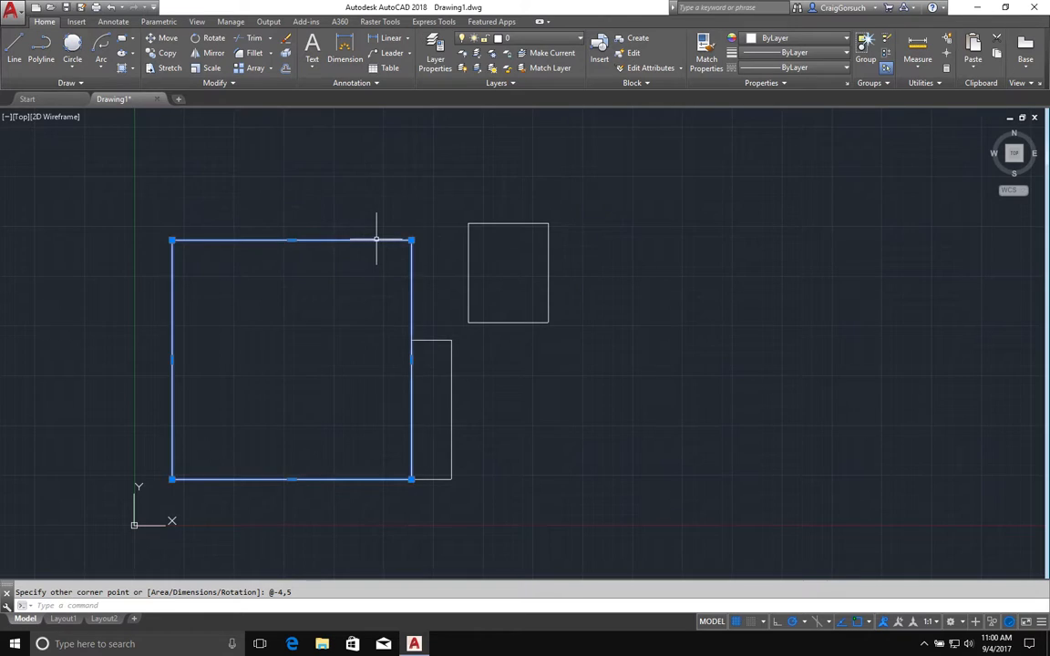
left_click(411, 241)
left_click(247, 193)
left_click(348, 301)
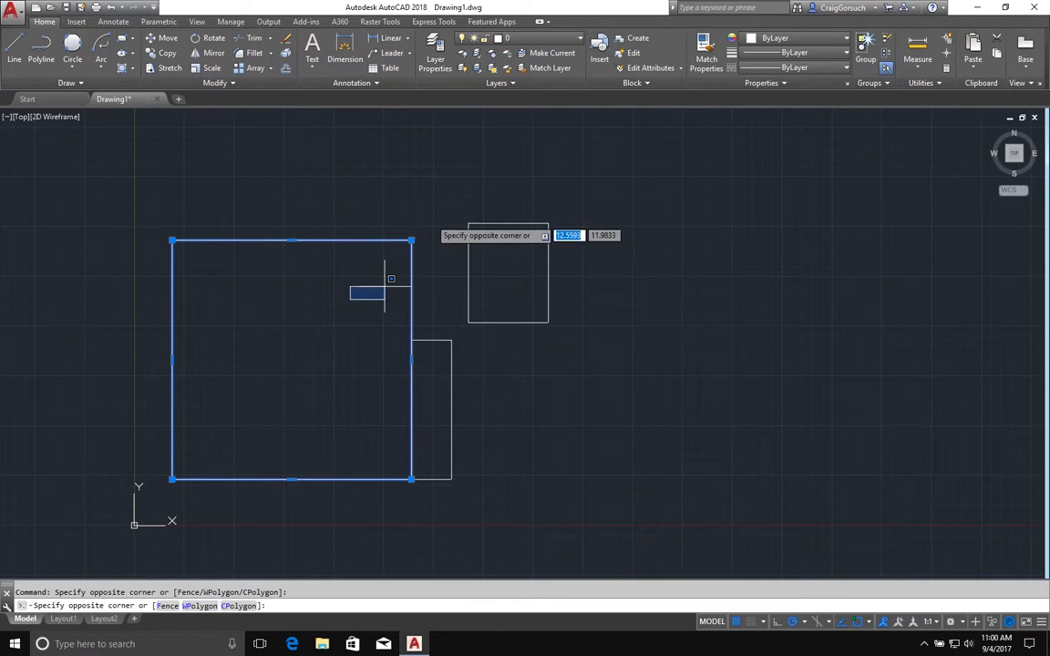
mouse_move(412, 241)
left_click(444, 261)
left_click(326, 314)
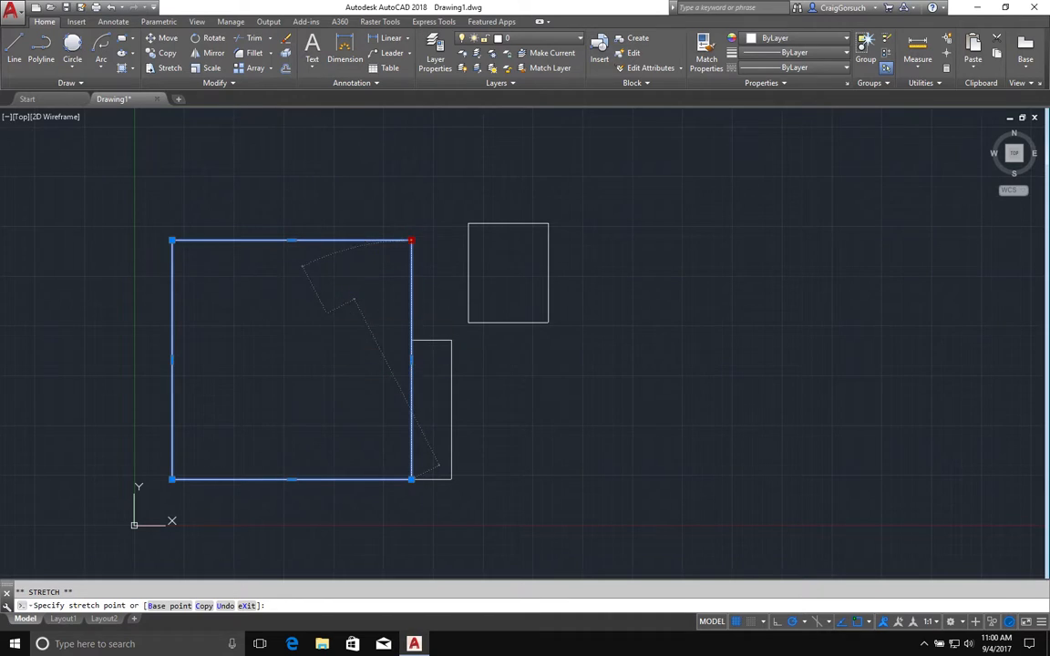
Convert the stretched shape's sloping top segment to an arc that bulges upward and outward
mouse_move(250, 277)
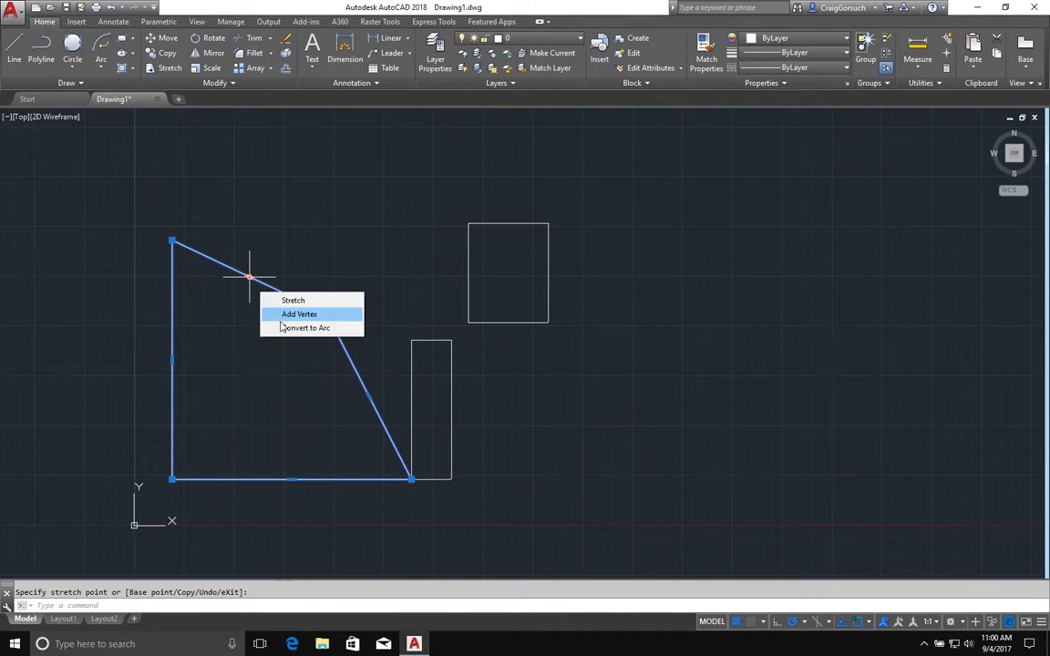
left_click(284, 329)
left_click(290, 195)
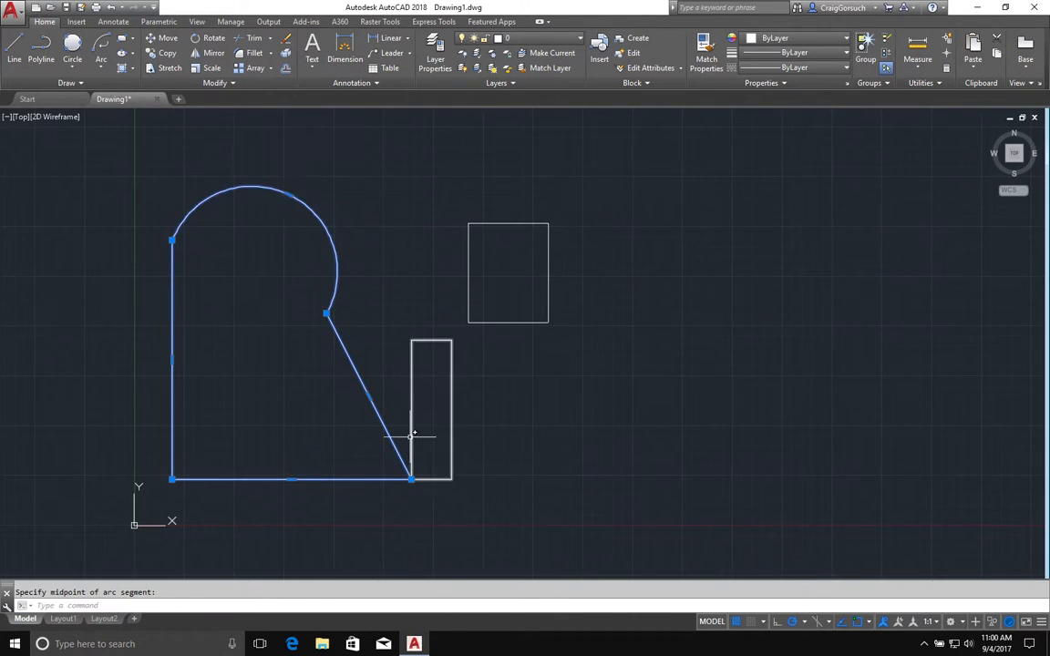
Add a vertex to the shape's slanted right segment, placing it down and inward, and clear the selection
mouse_move(369, 396)
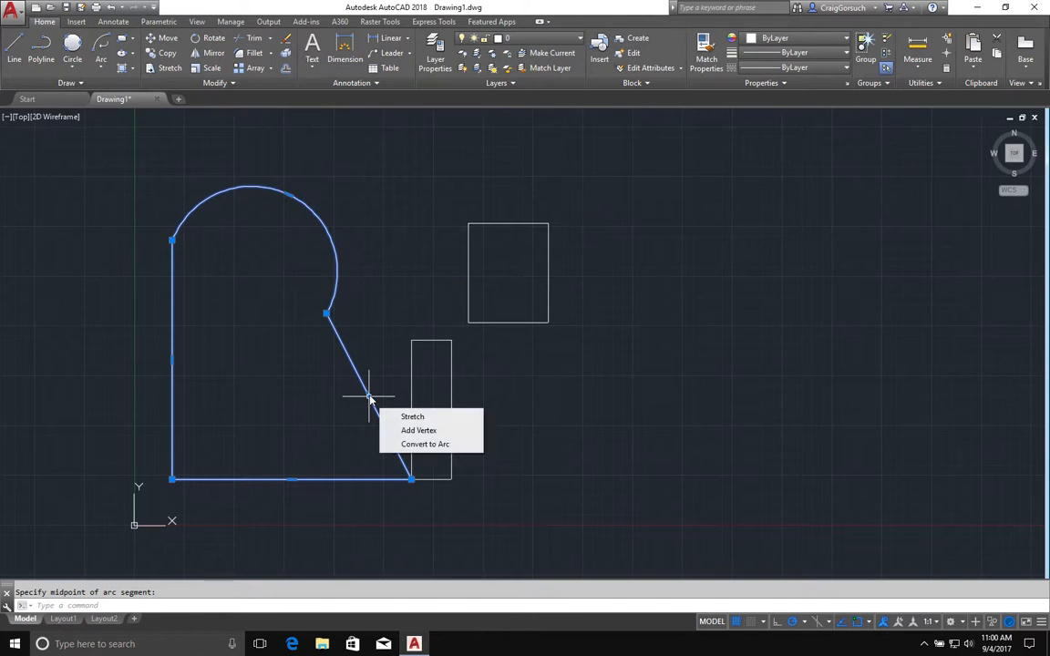
left_click(418, 431)
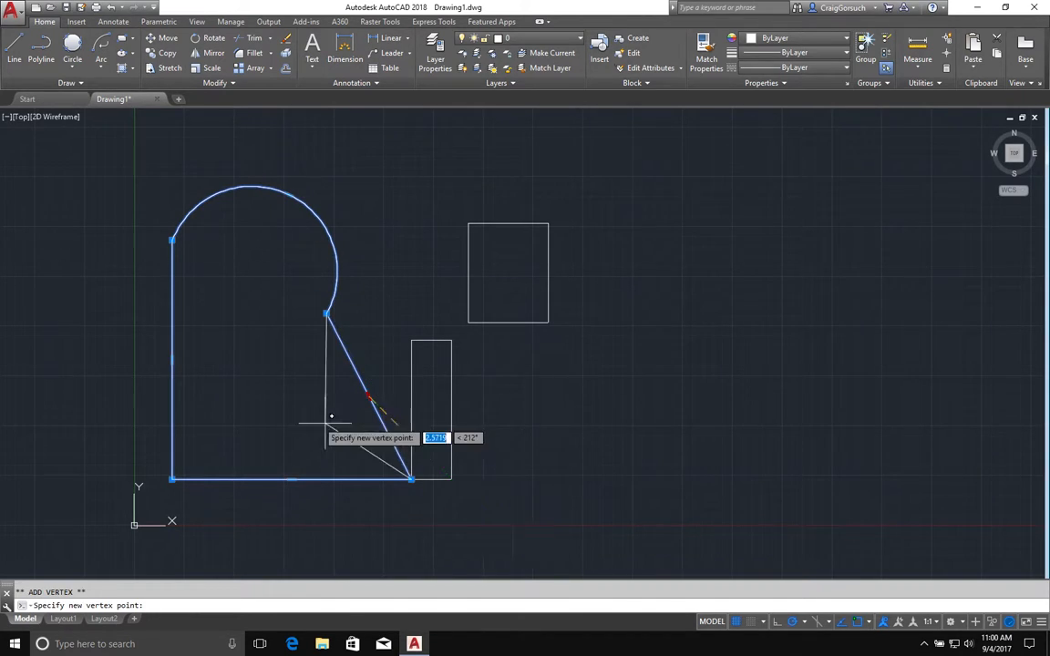
left_click(315, 417)
key("Escape")
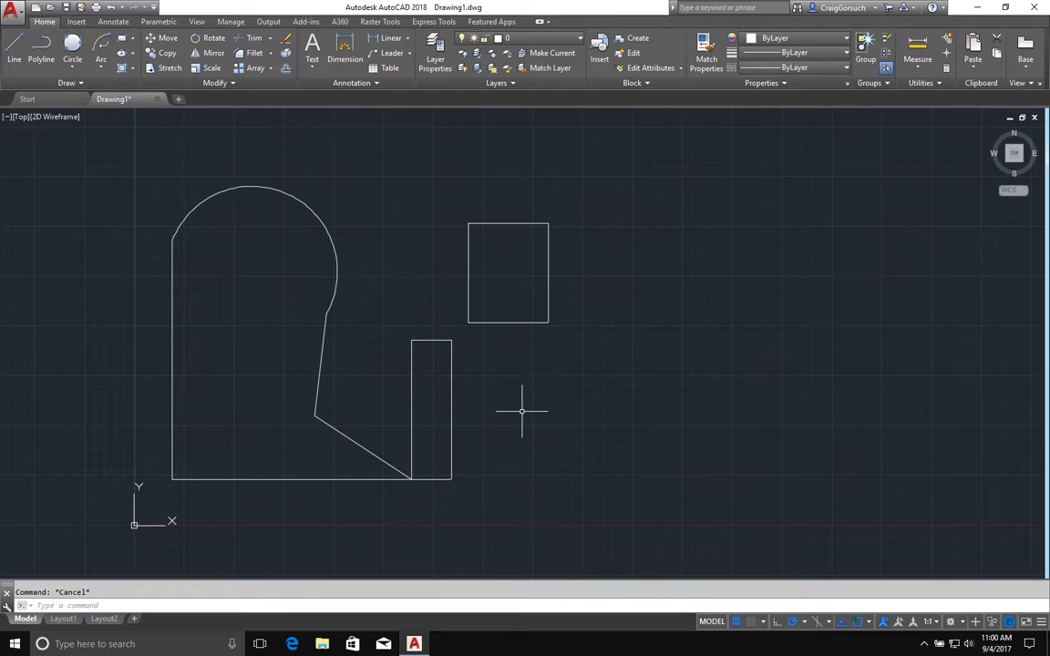
left_click(134, 42)
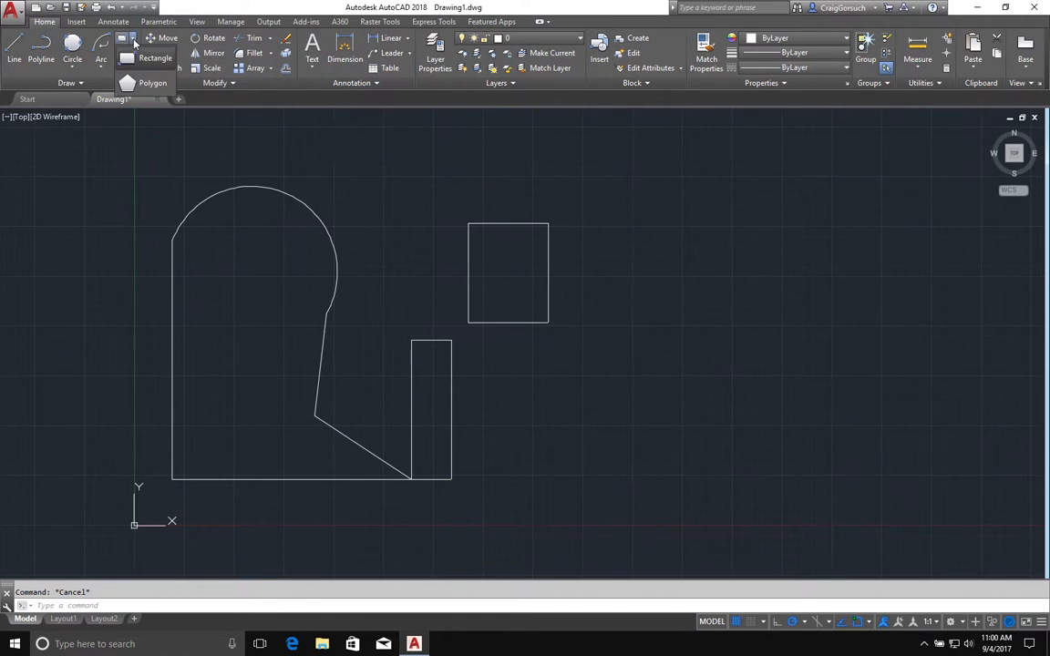
left_click(144, 87)
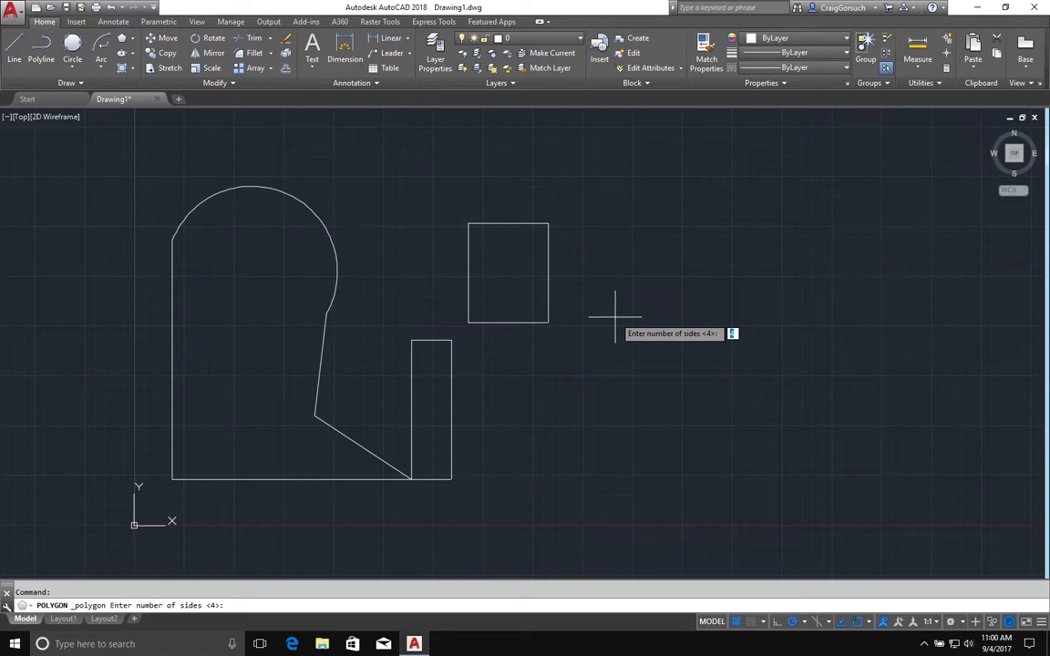
middle_click_drag(615, 317, 462, 342)
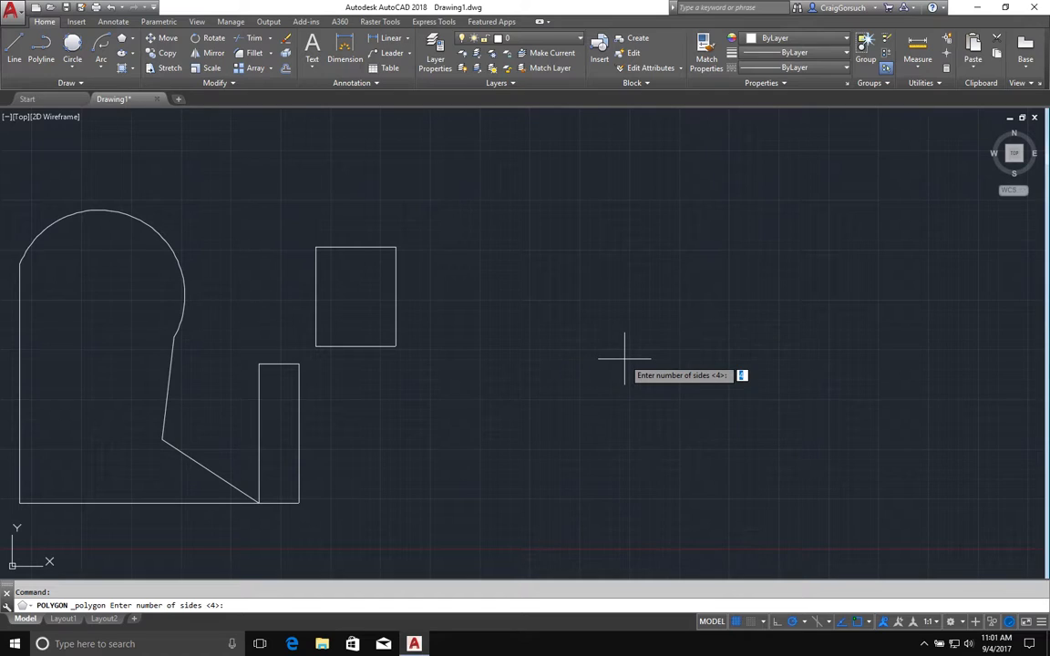
type("5")
key("Return")
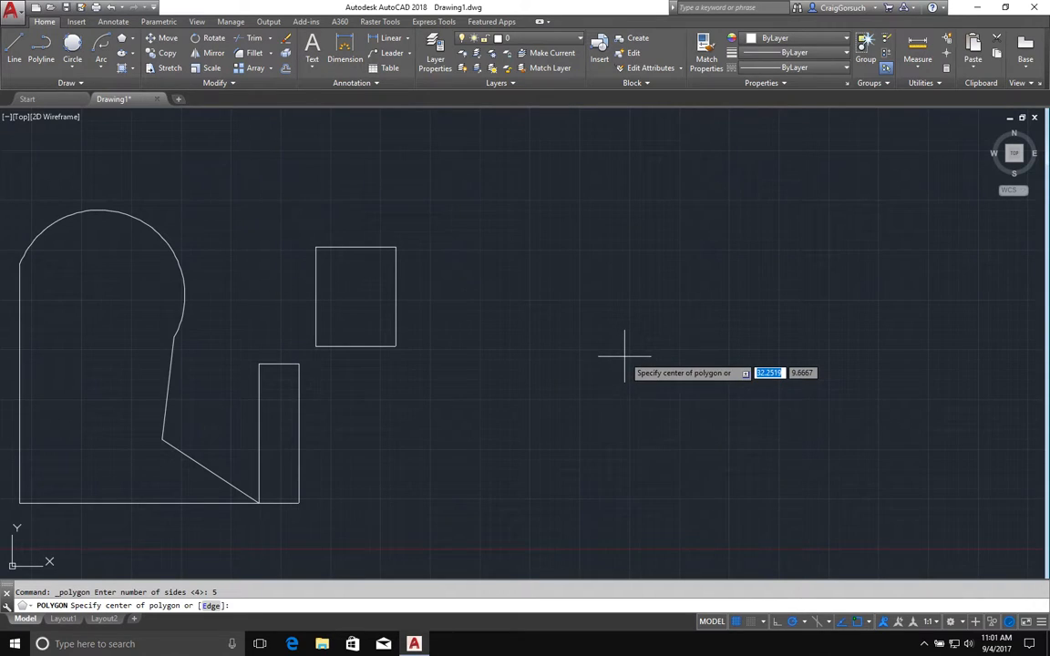
left_click(585, 322)
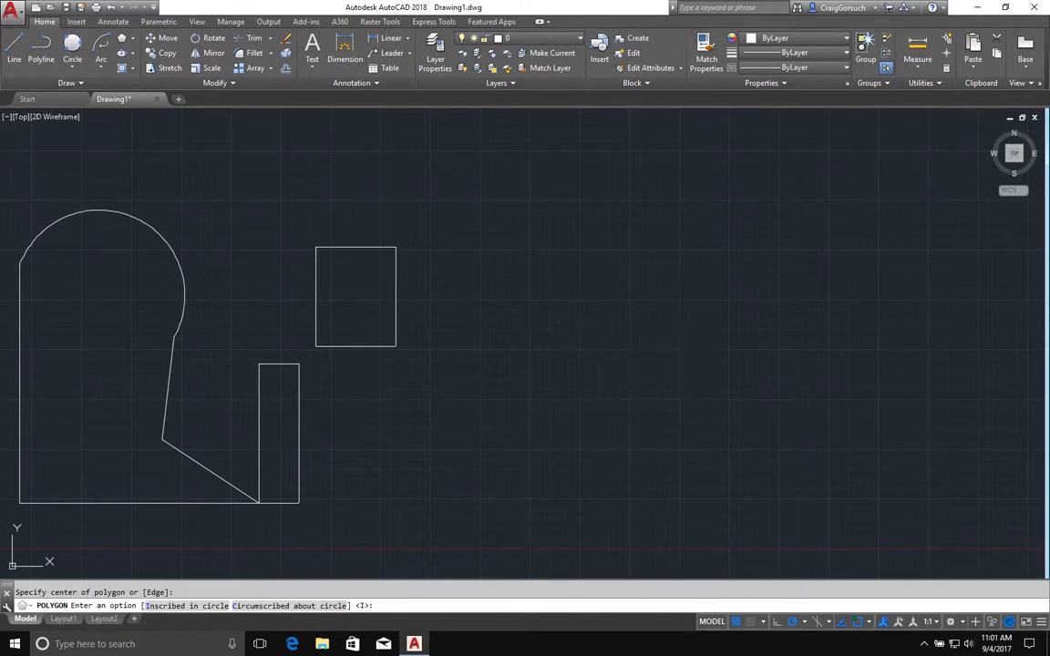
key("Return")
key("Escape")
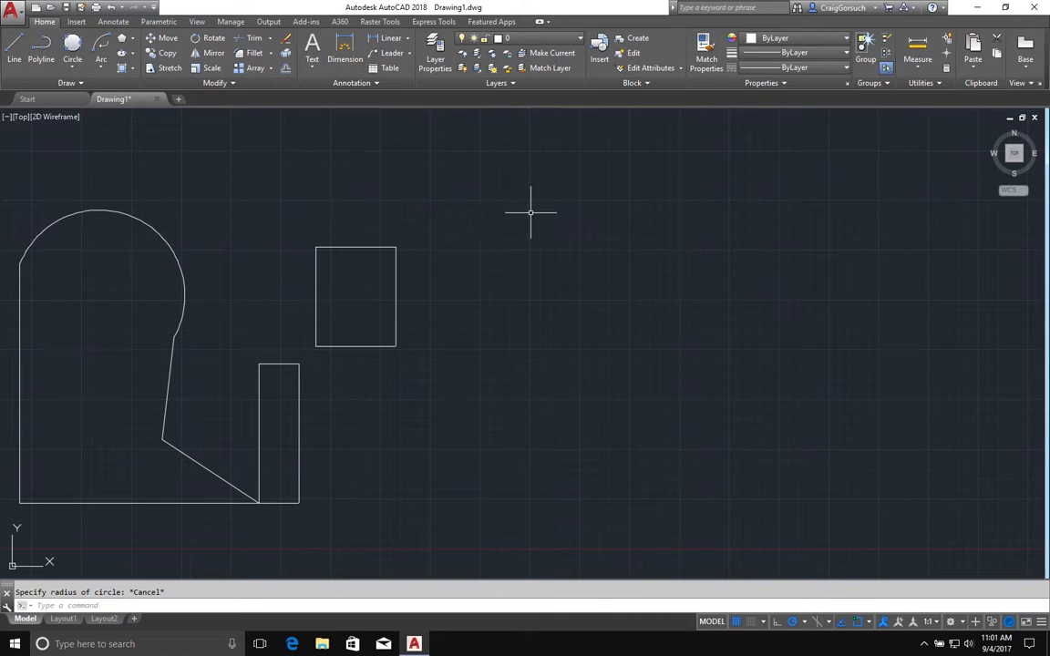
Draw a six-sided polygon in the empty space beside the rectangles, inscribed in a circle of radius 4
type("p")
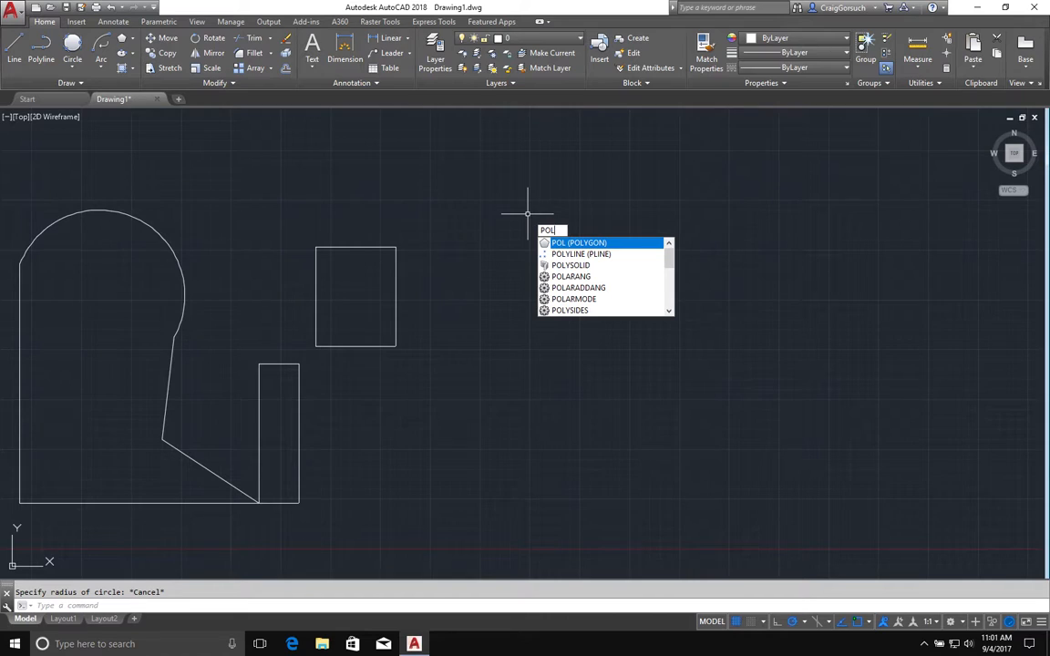
key("Return")
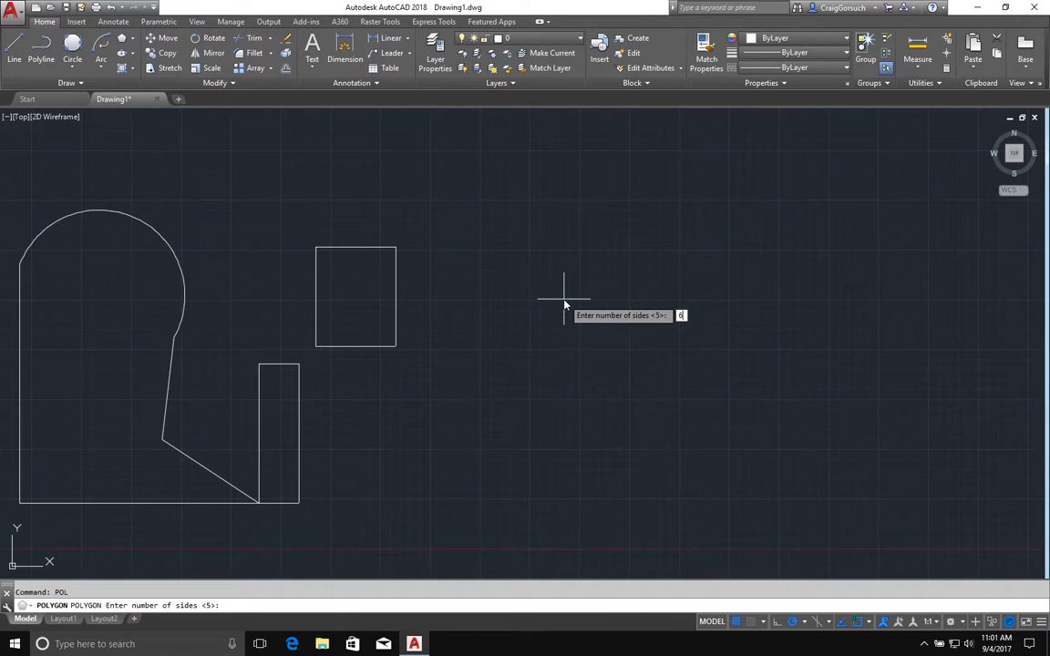
key("Return")
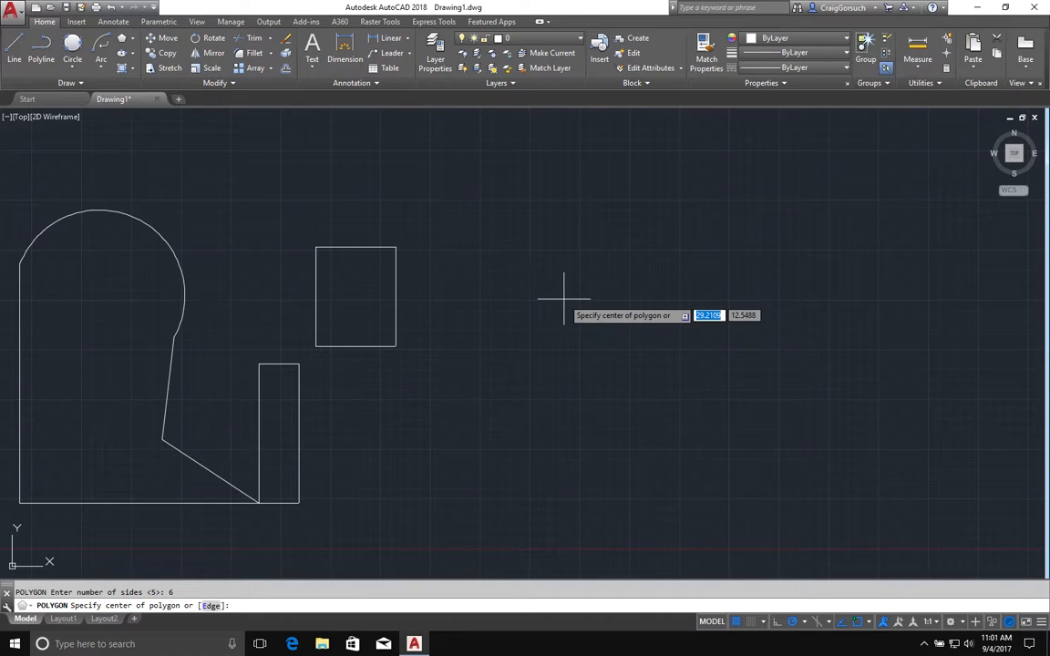
left_click(563, 298)
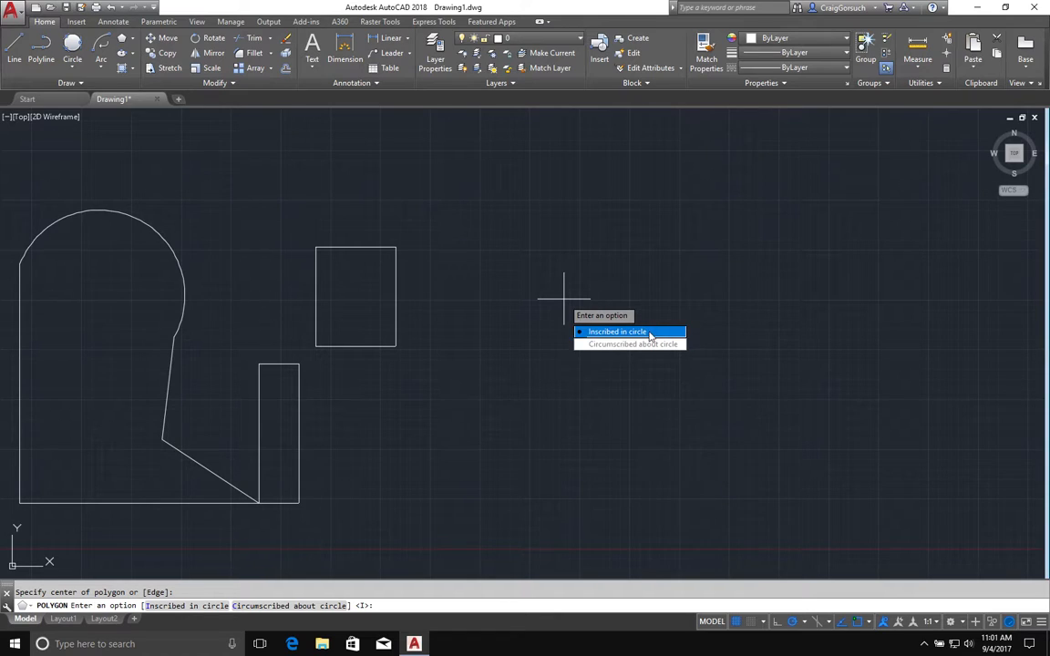
left_click(649, 333)
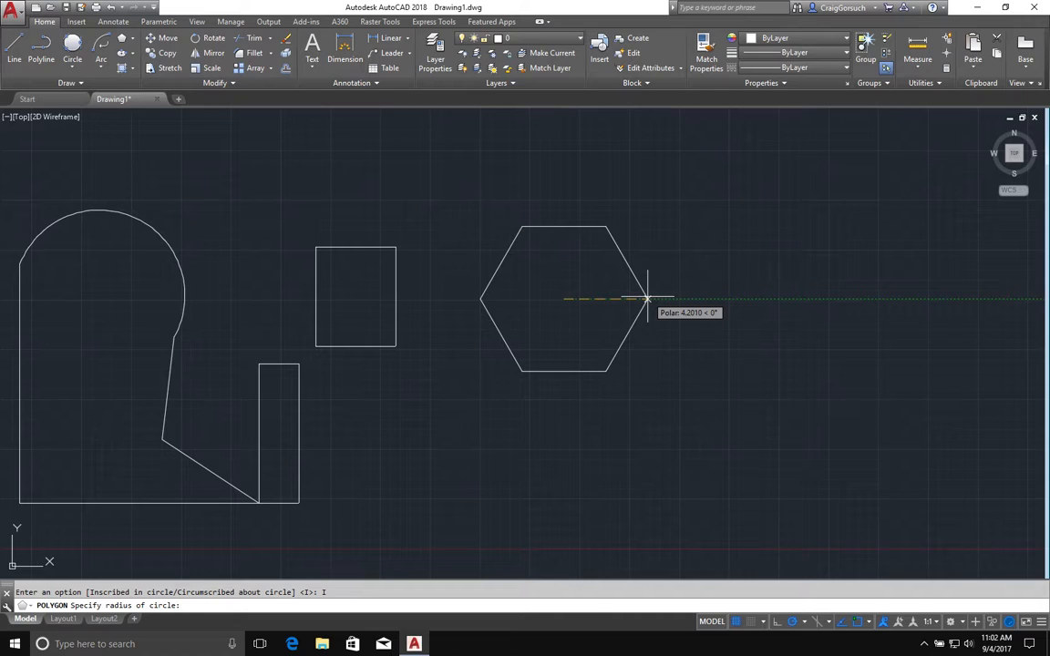
type("4")
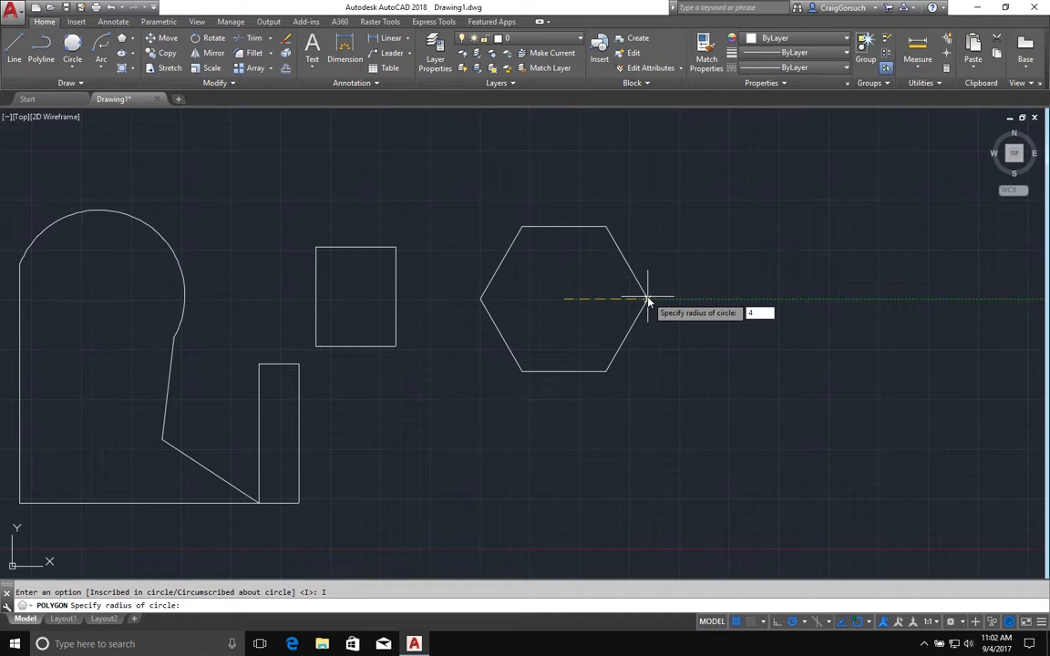
key("Return")
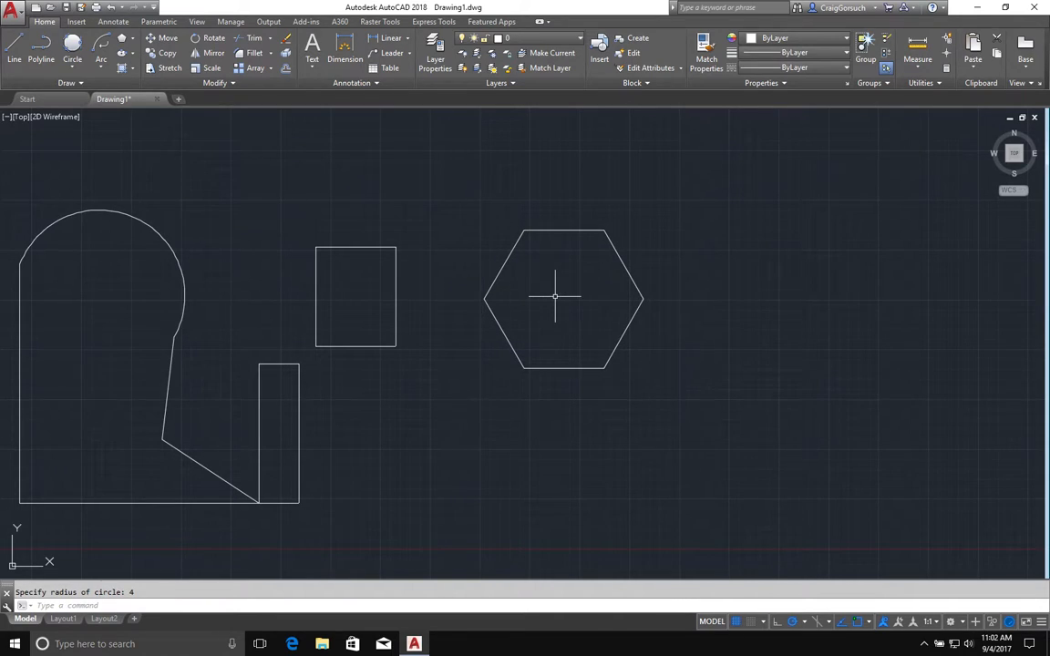
Draw a diagonal line from the hexagon's upper-left corner to its opposite lower-right corner
type("l")
key("Return")
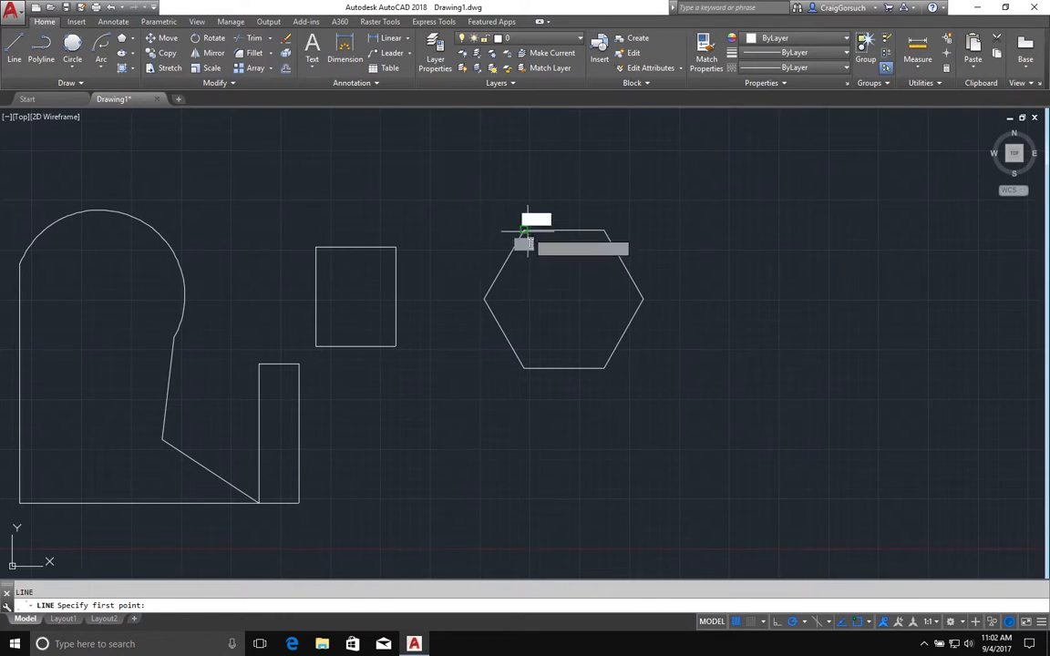
left_click(525, 231)
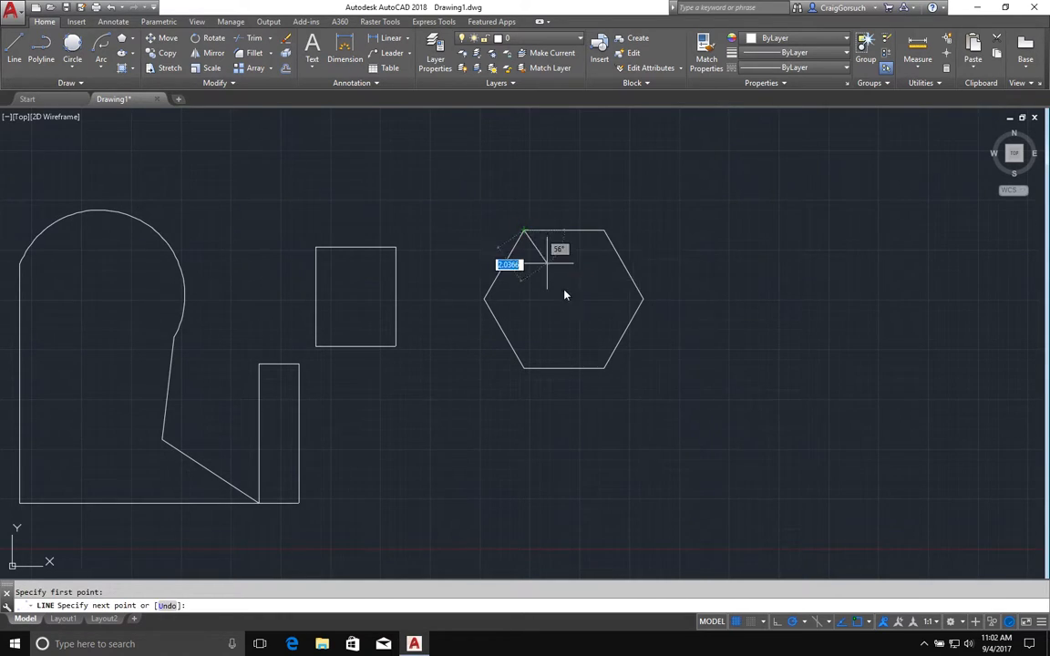
left_click(603, 368)
key("Return")
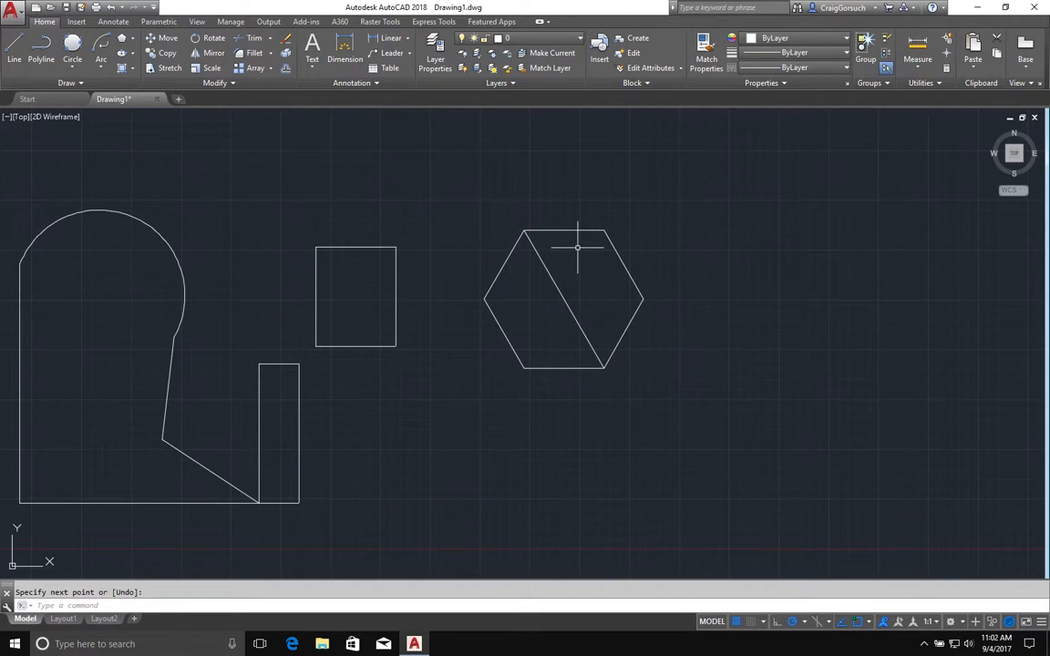
Draw a circle of radius 4 centred on the midpoint of the hexagon's diagonal line
type("circle")
key("Return")
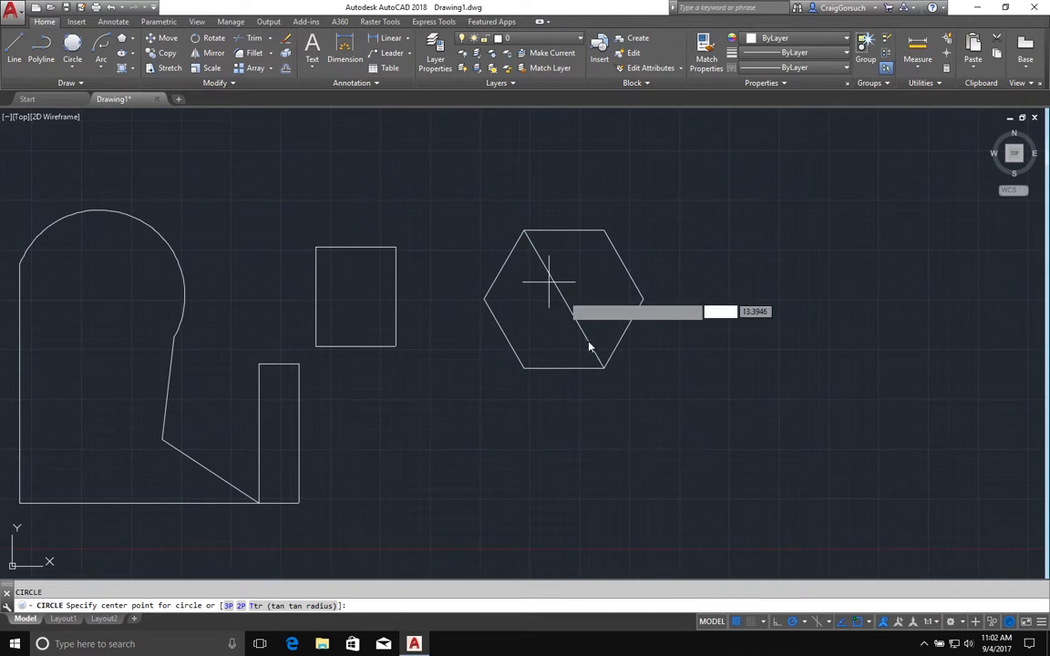
right_click(857, 627)
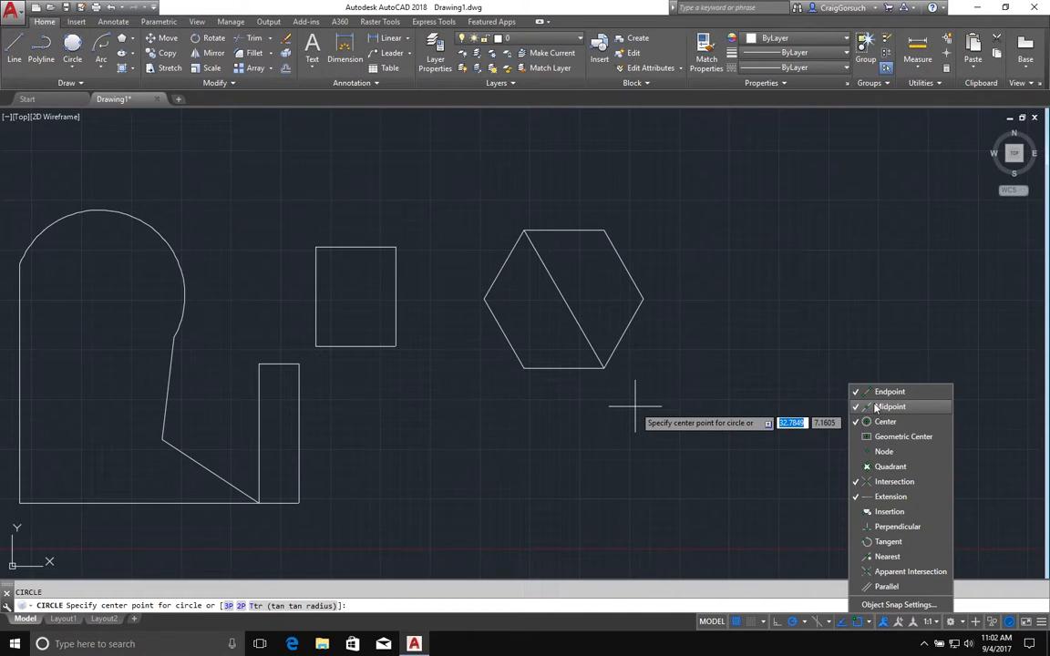
left_click(538, 278)
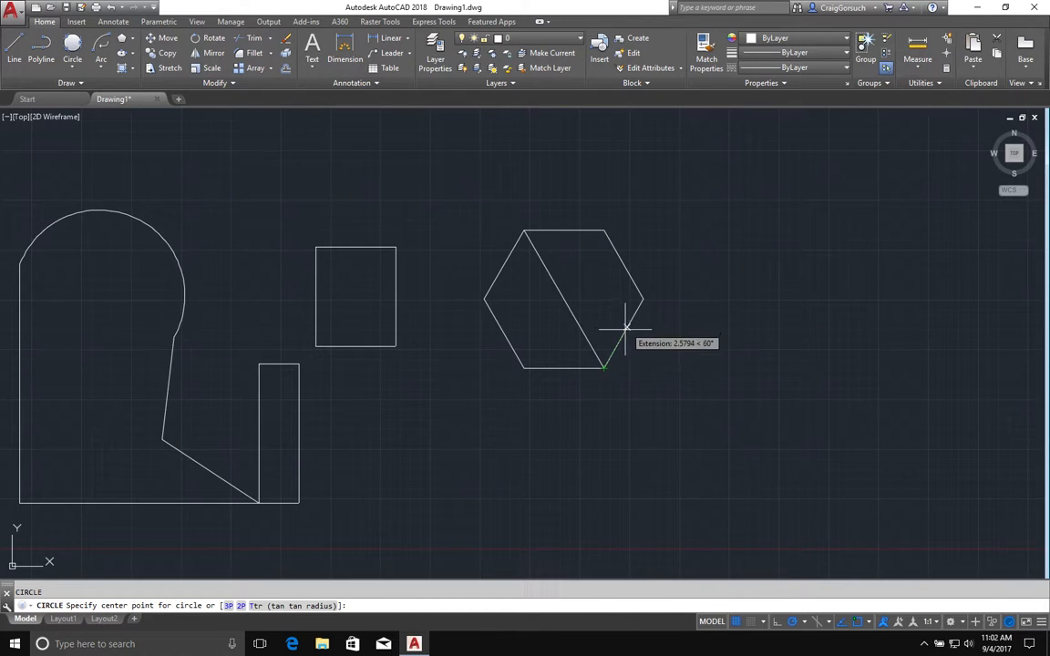
left_click(563, 299)
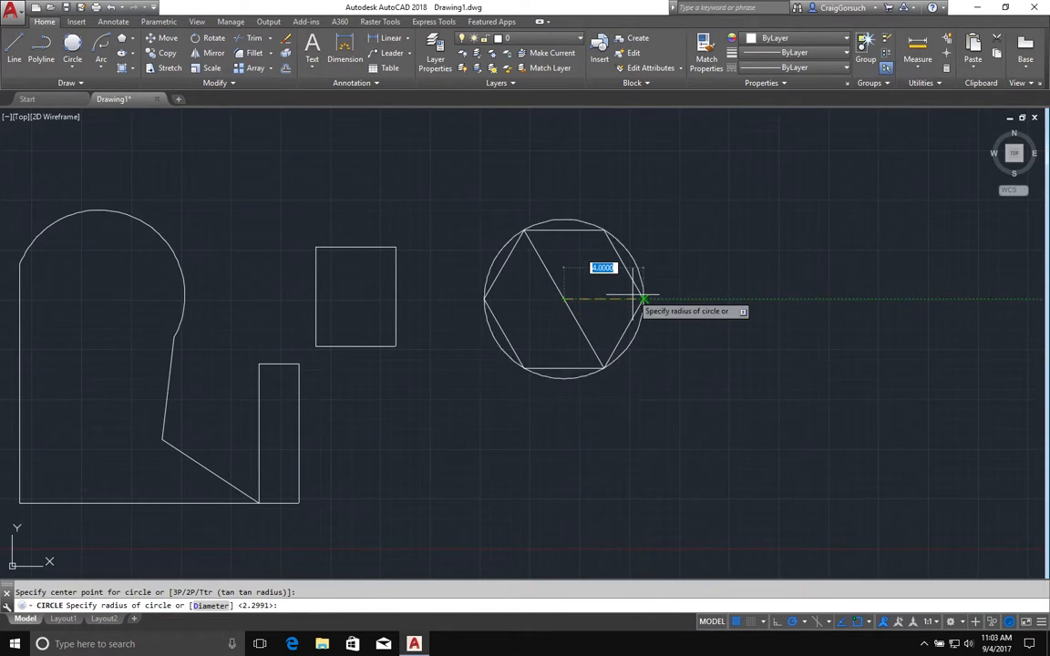
type("4")
key("Return")
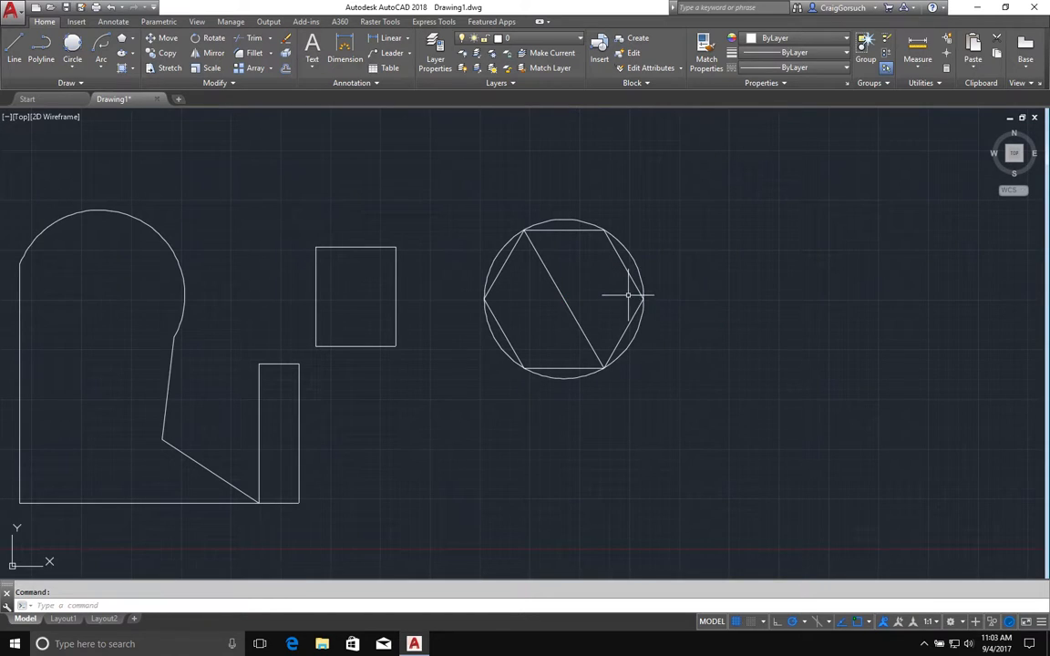
Erase the diagonal line inside the hexagon, keeping the hexagon and its circle
left_click(622, 264)
key("Escape")
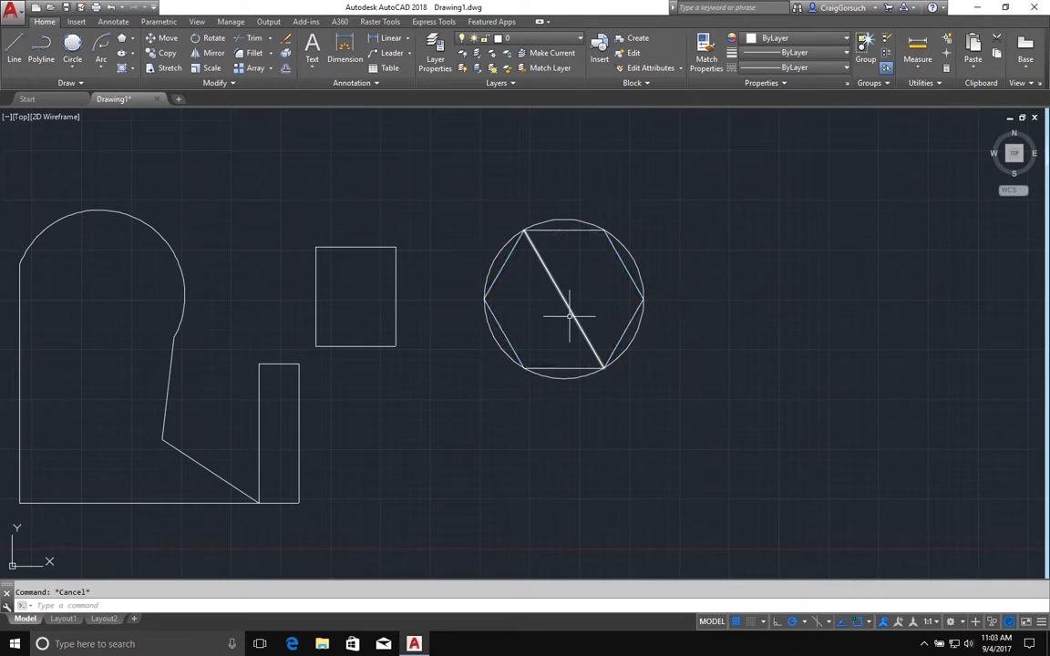
left_click(572, 310)
key("Delete")
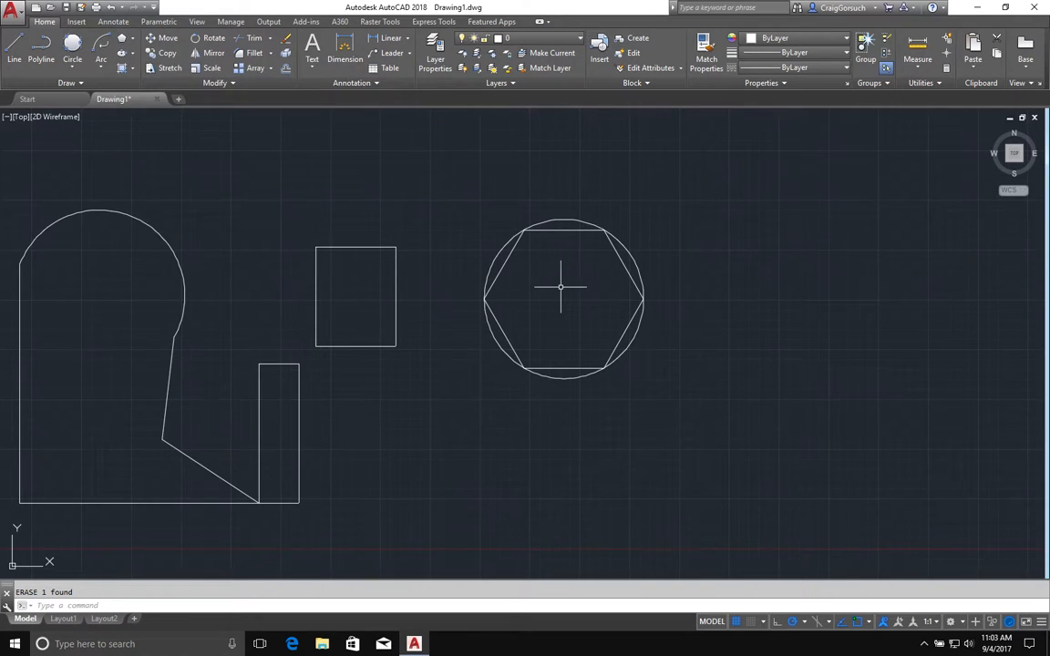
Draw a second six-sided polygon from the circle's center, circumscribed about a circle of radius 4
type("l")
key("Return")
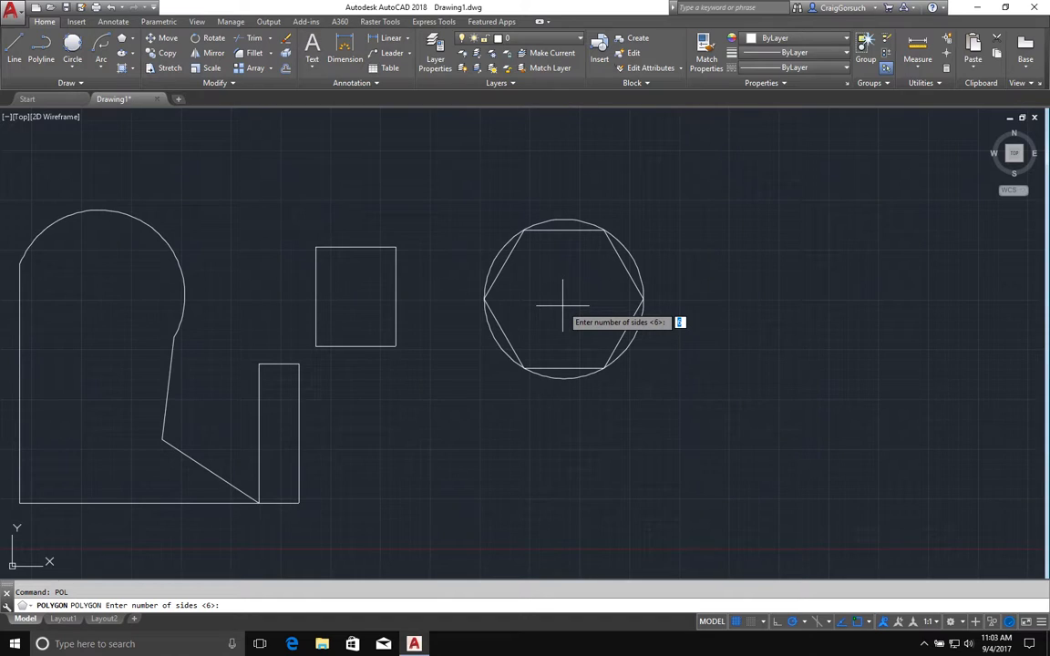
key("Return")
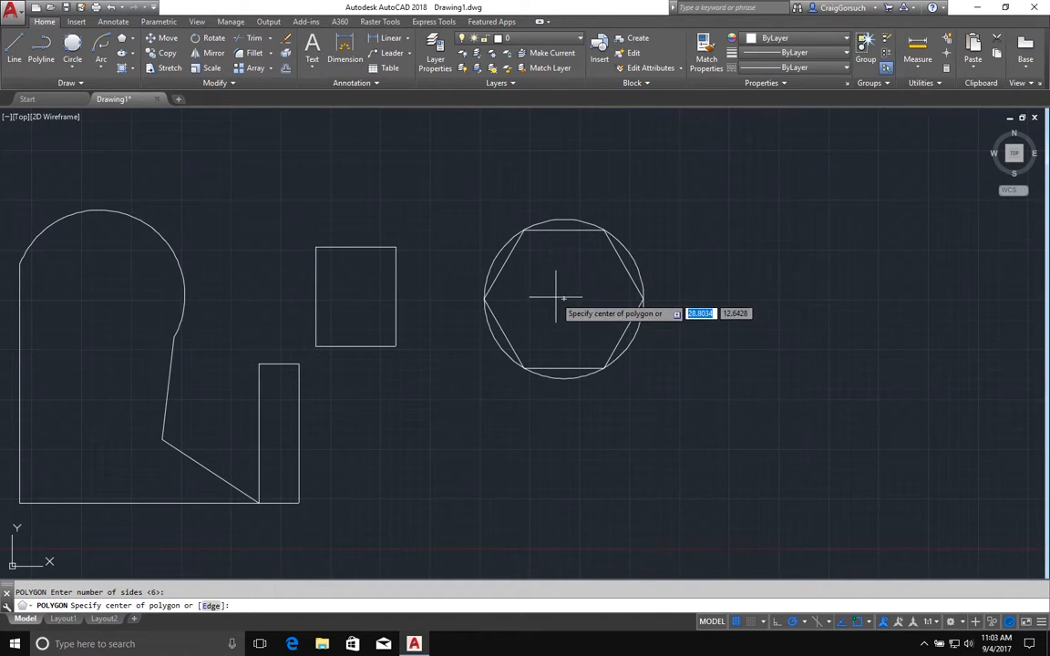
left_click(563, 299)
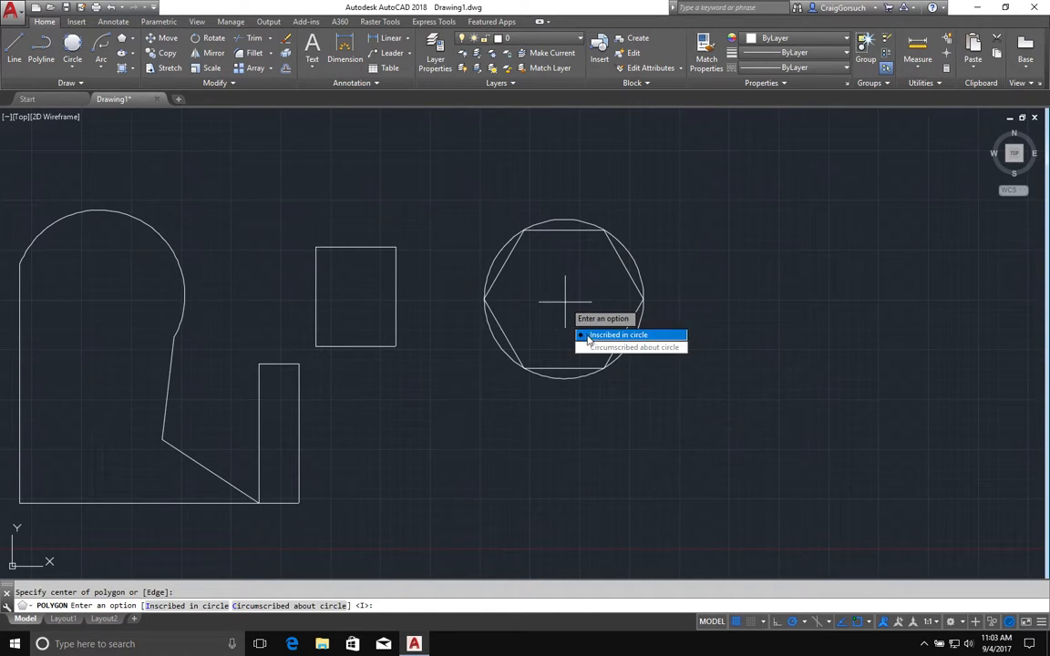
left_click(591, 348)
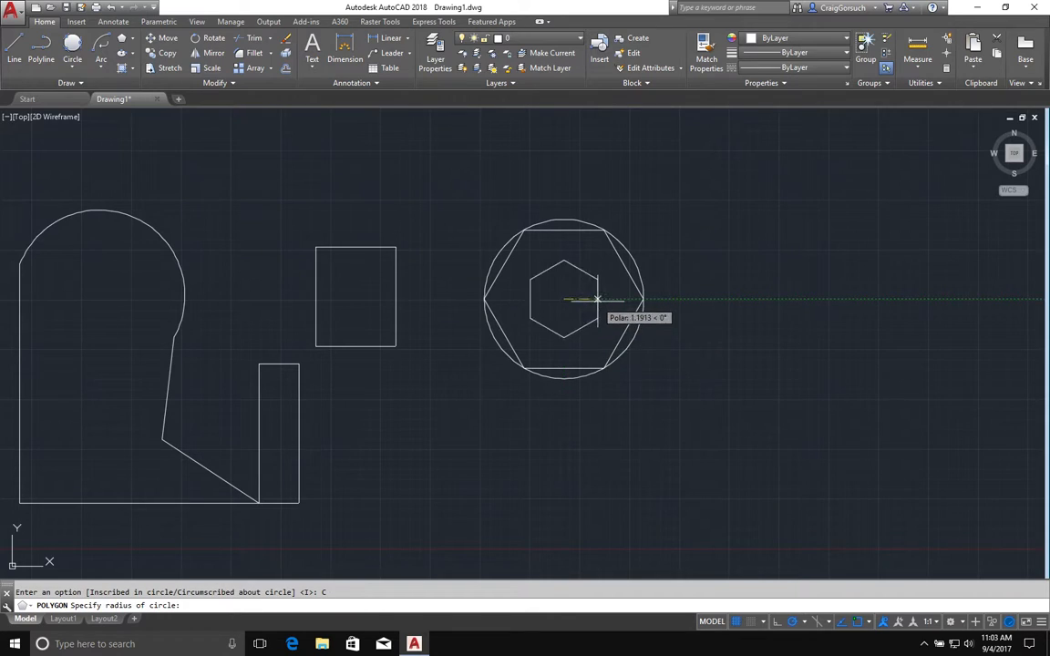
type("4")
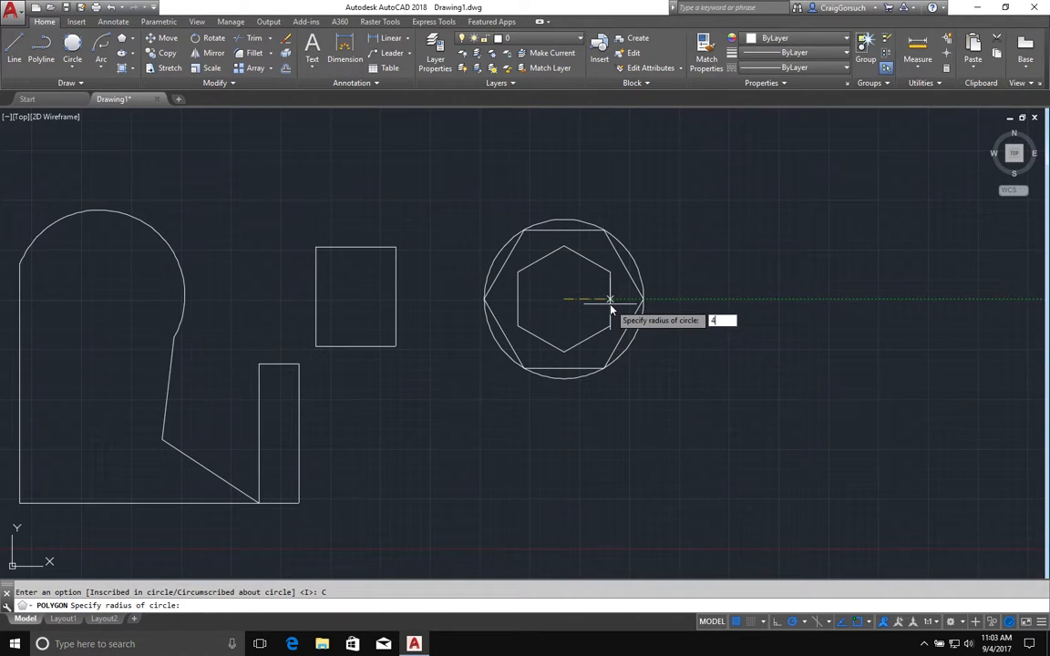
key("Return")
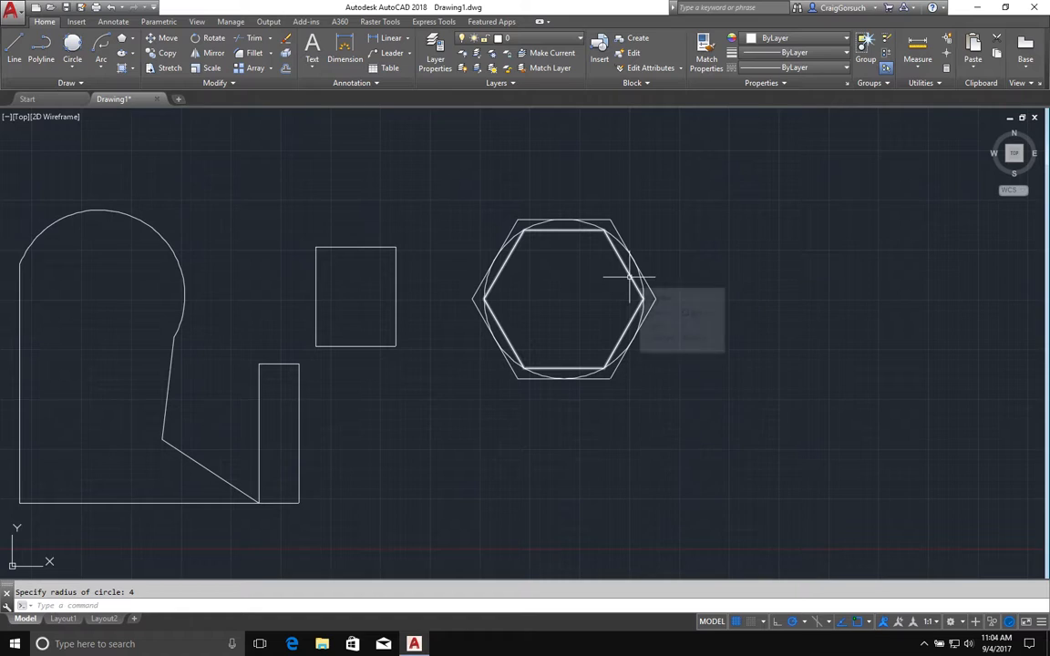
left_click(586, 223)
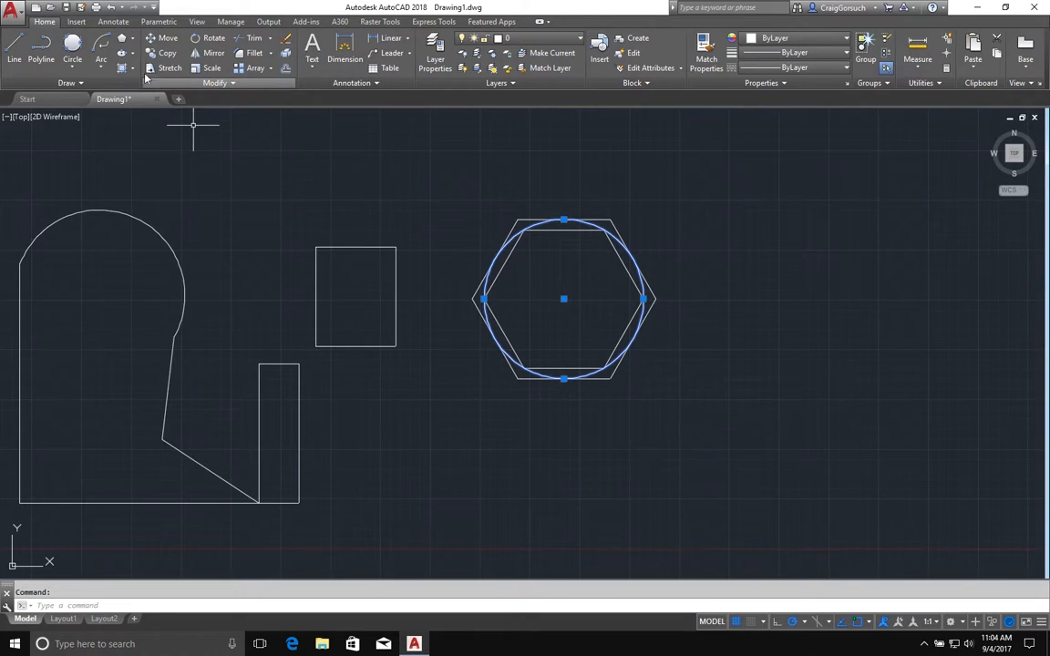
key("Escape")
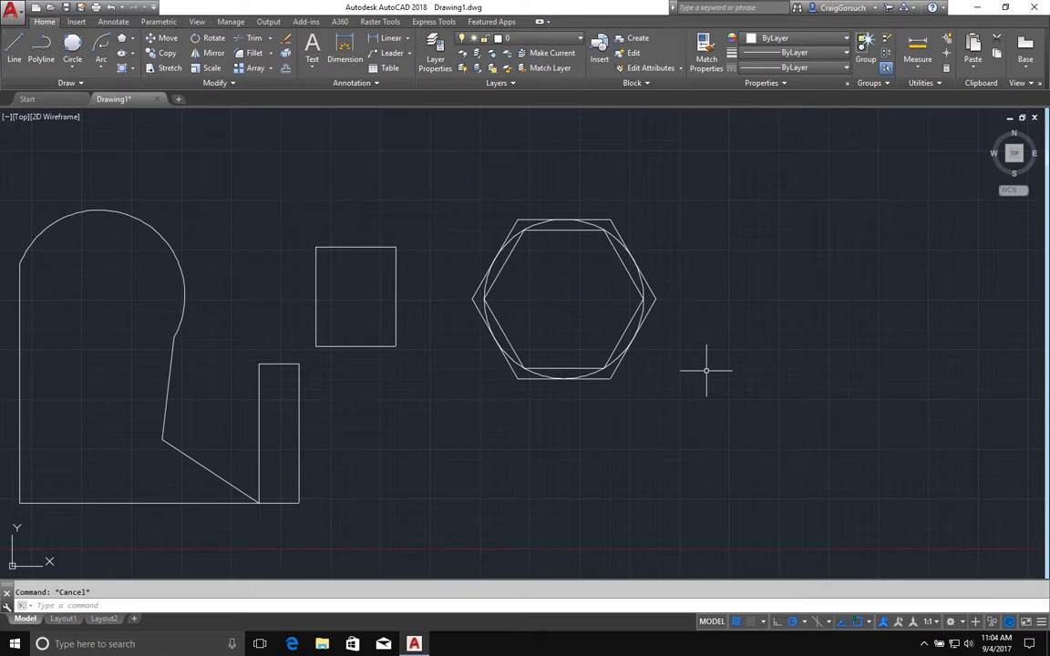
Erase all the objects in the drawing, including the hexagons, the circle, the rectangles and the edited polyline
type("e")
key("Return")
left_click(687, 446)
left_click(555, 374)
left_click(771, 204)
left_click(122, 463)
key("Return")
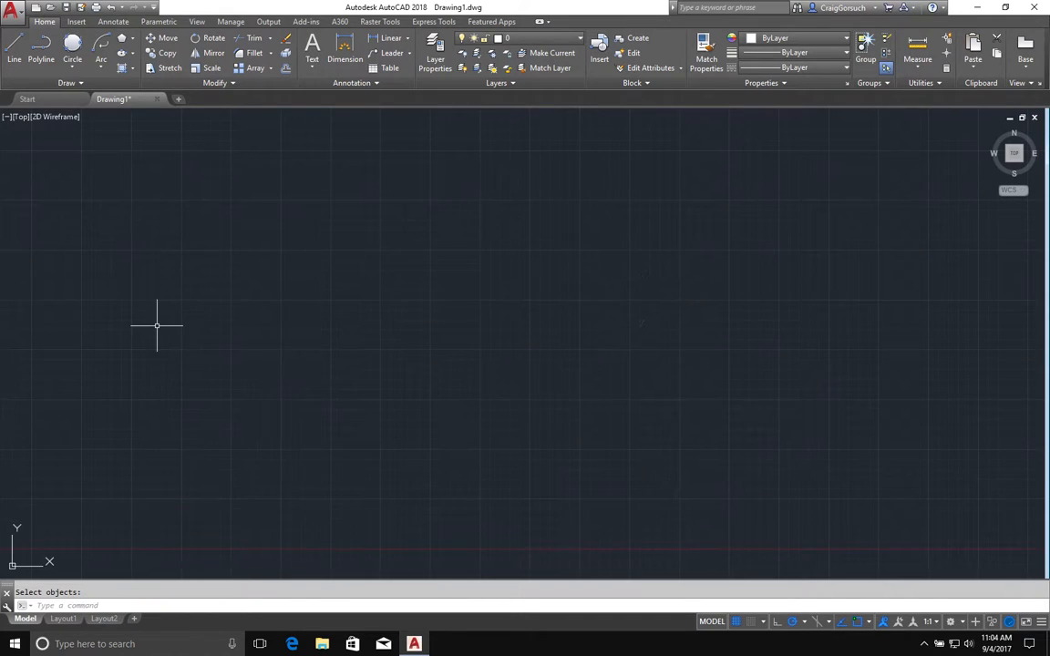
Draw an ellipse from its center with a horizontal semi-axis of about 8.28 and a vertical semi-axis of about 4.51
left_click(125, 56)
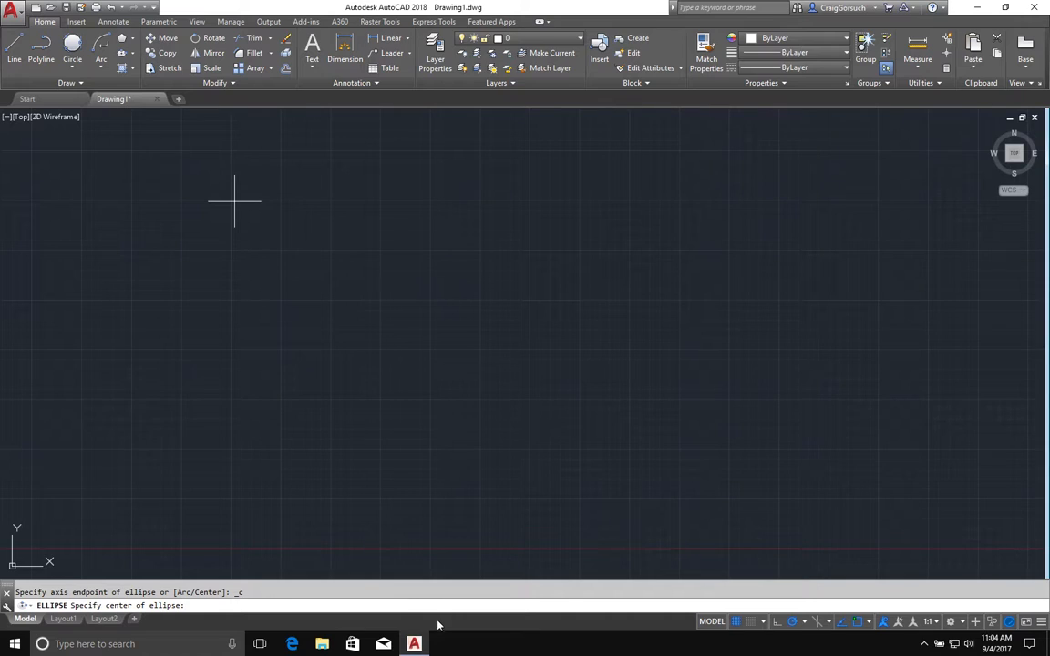
left_click(367, 322)
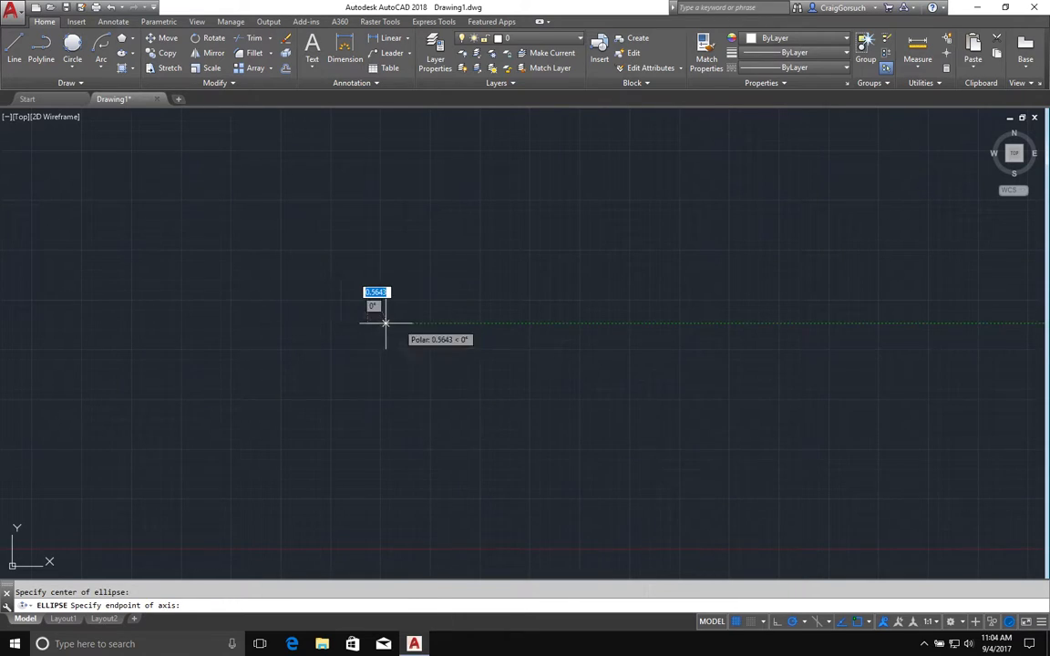
left_click(532, 322)
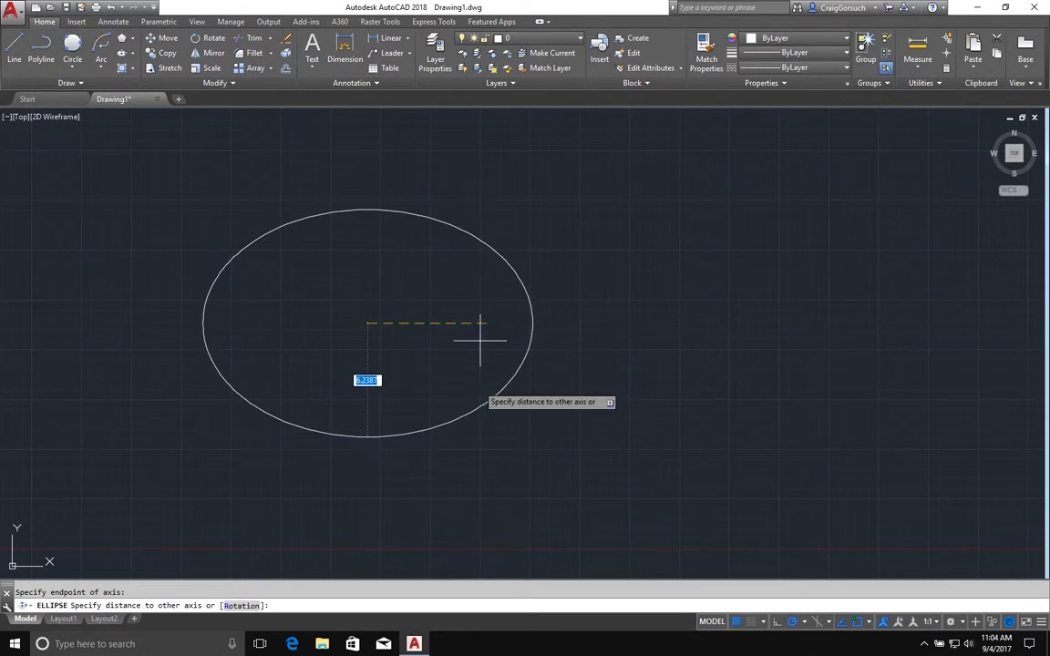
left_click(369, 413)
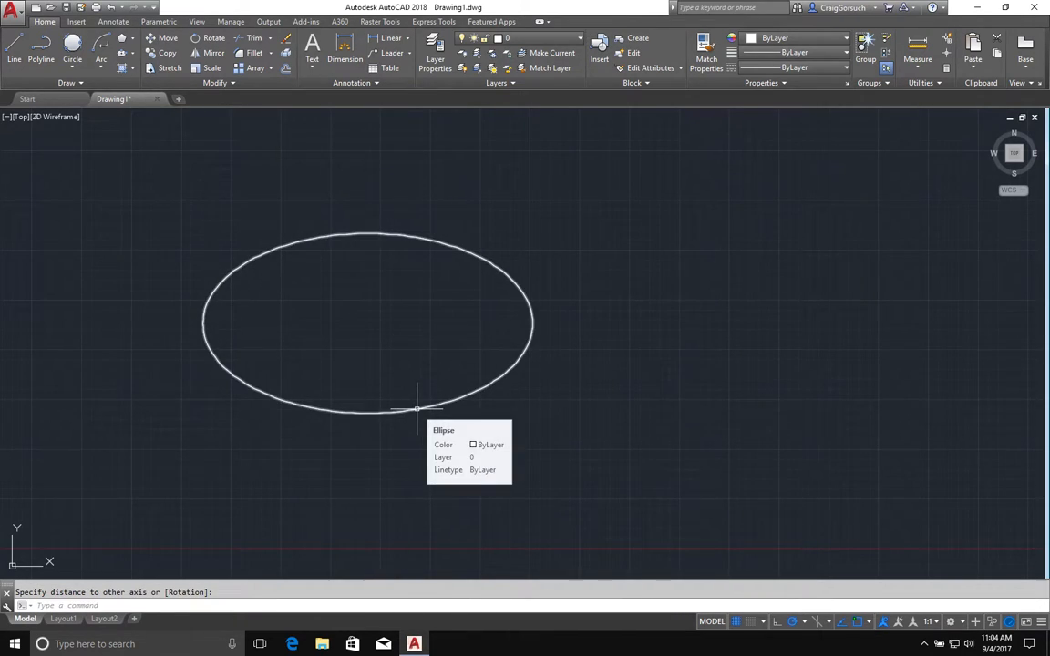
Reshape the ellipse with its grips, flattening its vertical semi-axis to about 3.57 and pulling its horizontal axis in to a rounder shape
left_click(417, 415)
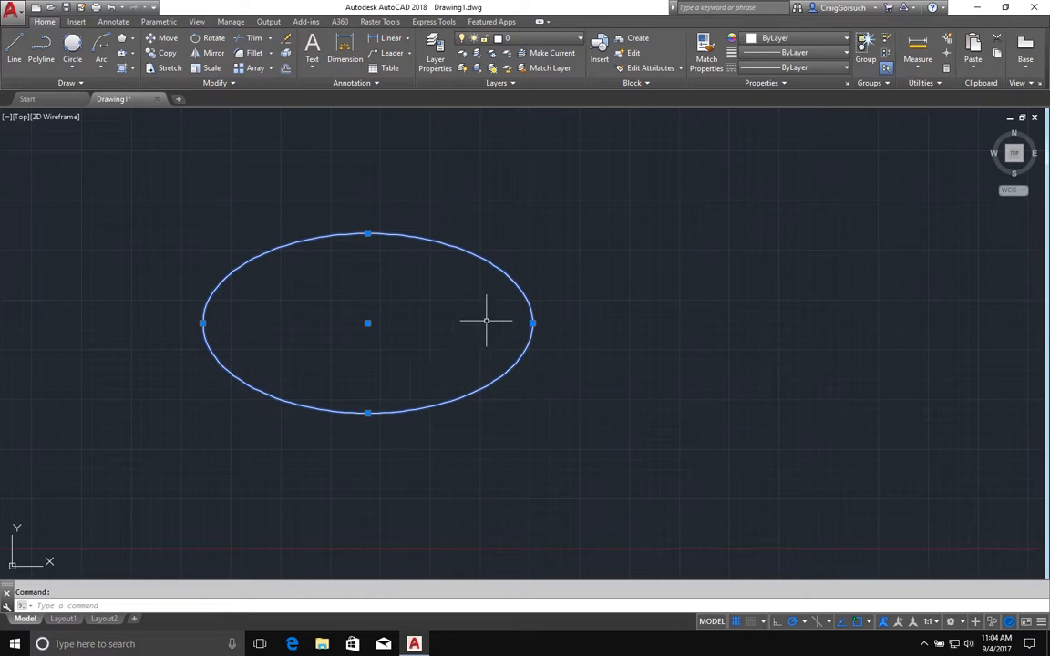
left_click(533, 323)
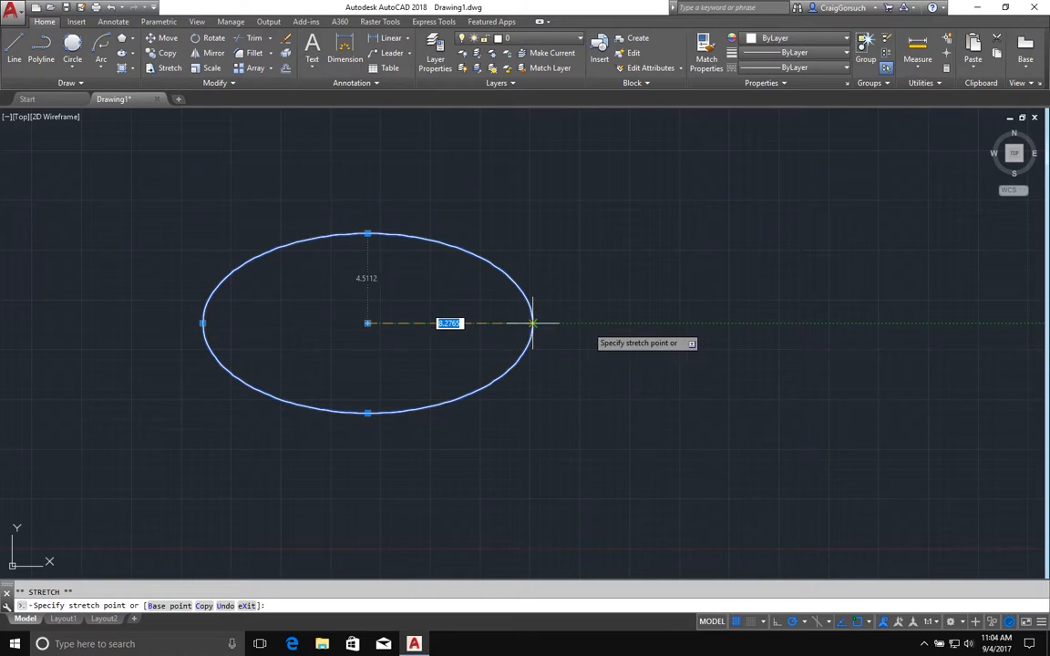
left_click(587, 322)
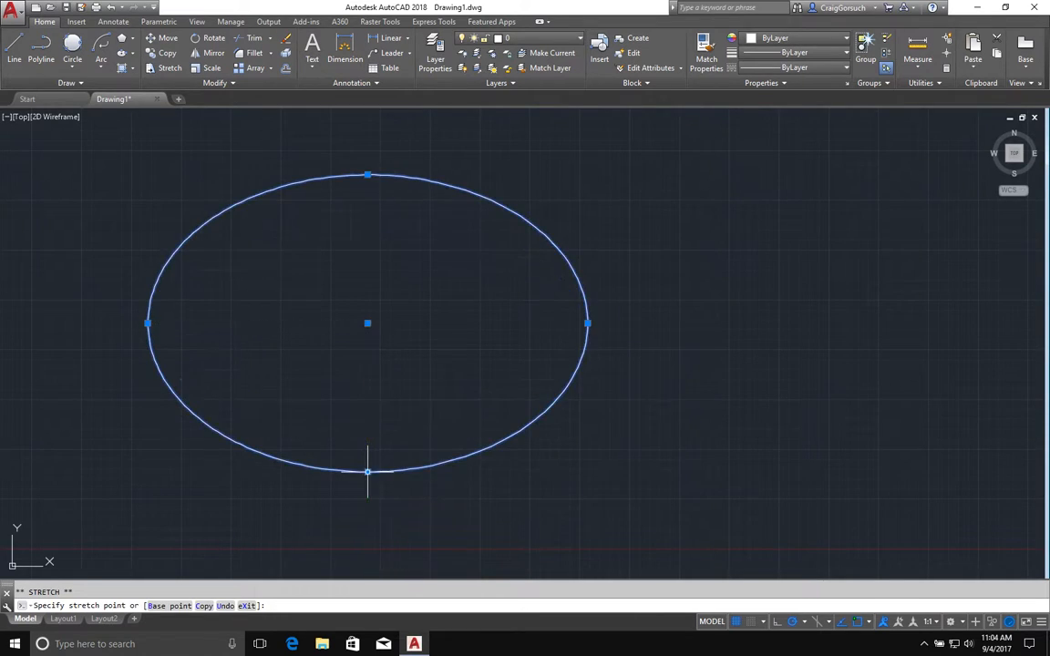
left_click(368, 394)
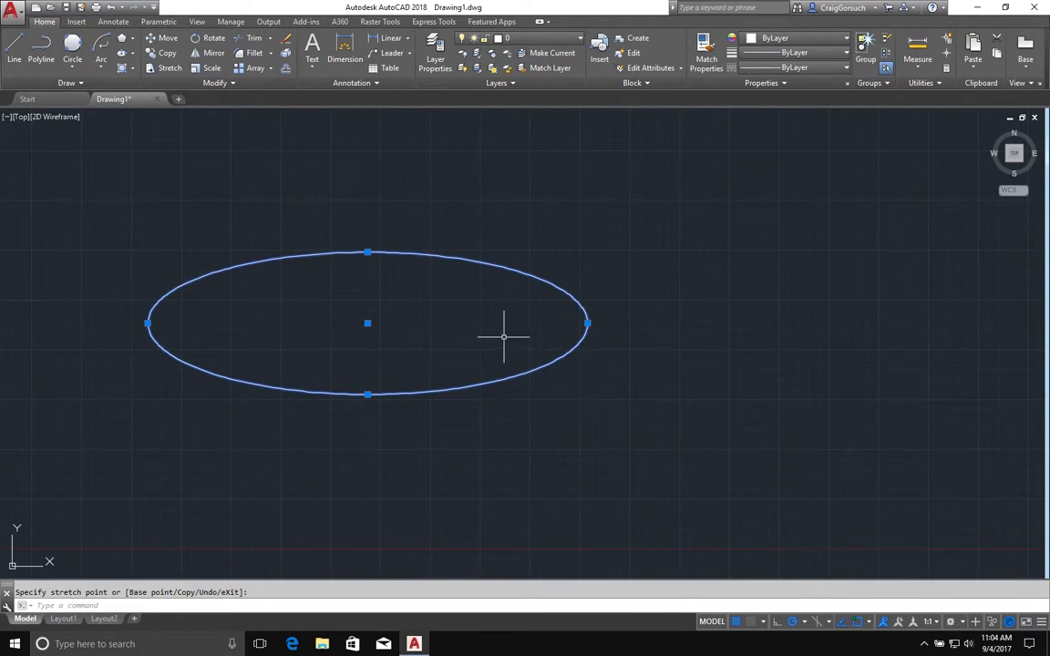
left_click(587, 322)
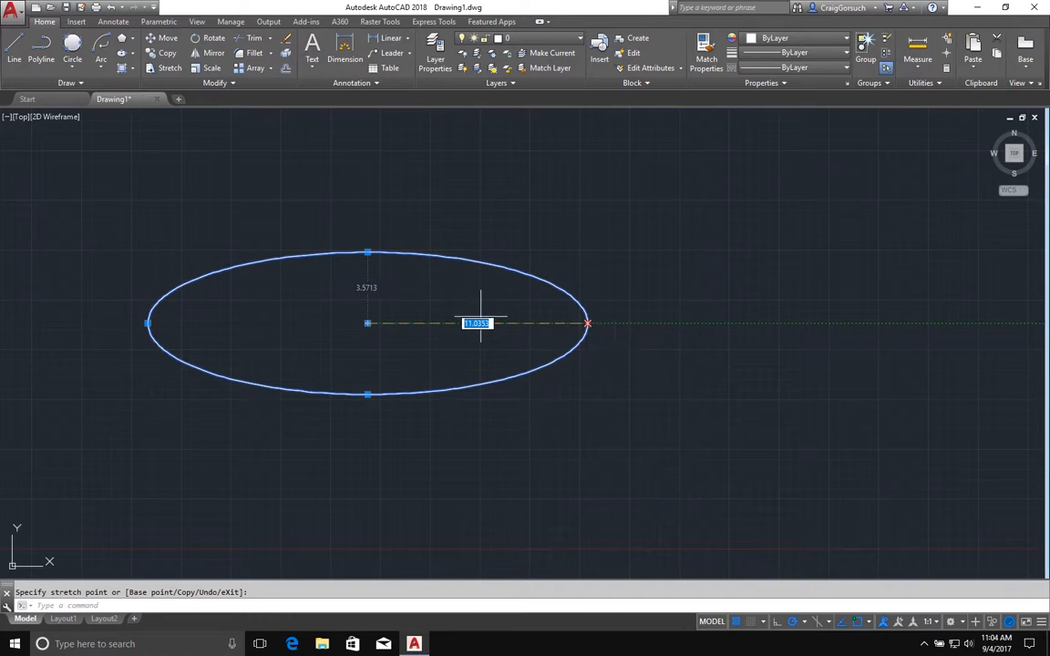
left_click(466, 323)
key("Escape")
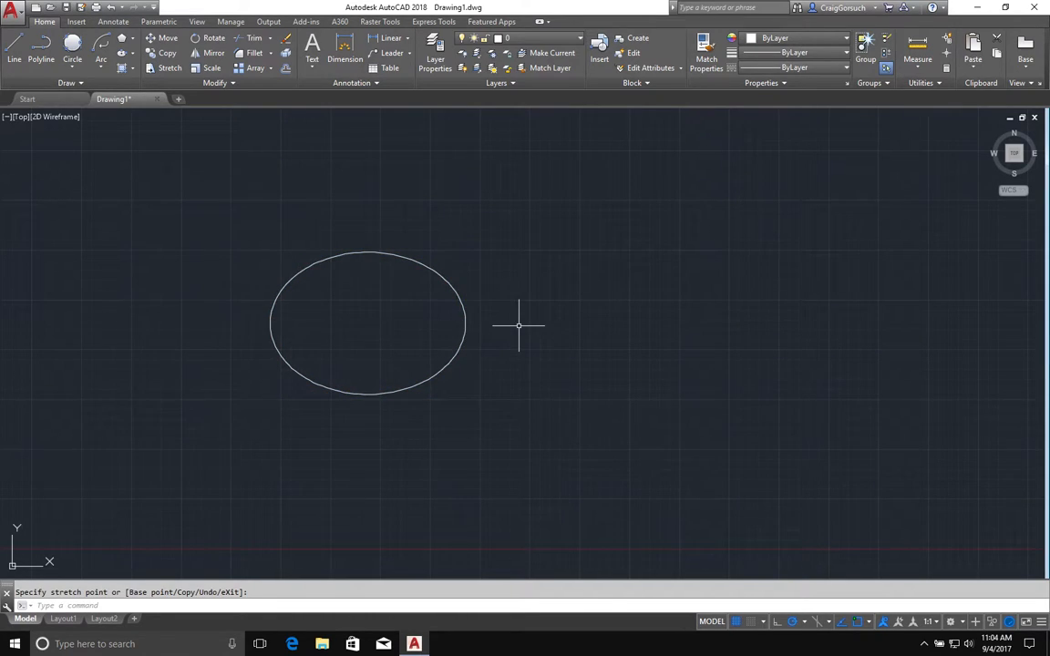
Draw a flat horizontal ellipse beside the first using the Axis, End method, with a long semi-axis of about 5.89
left_click(135, 56)
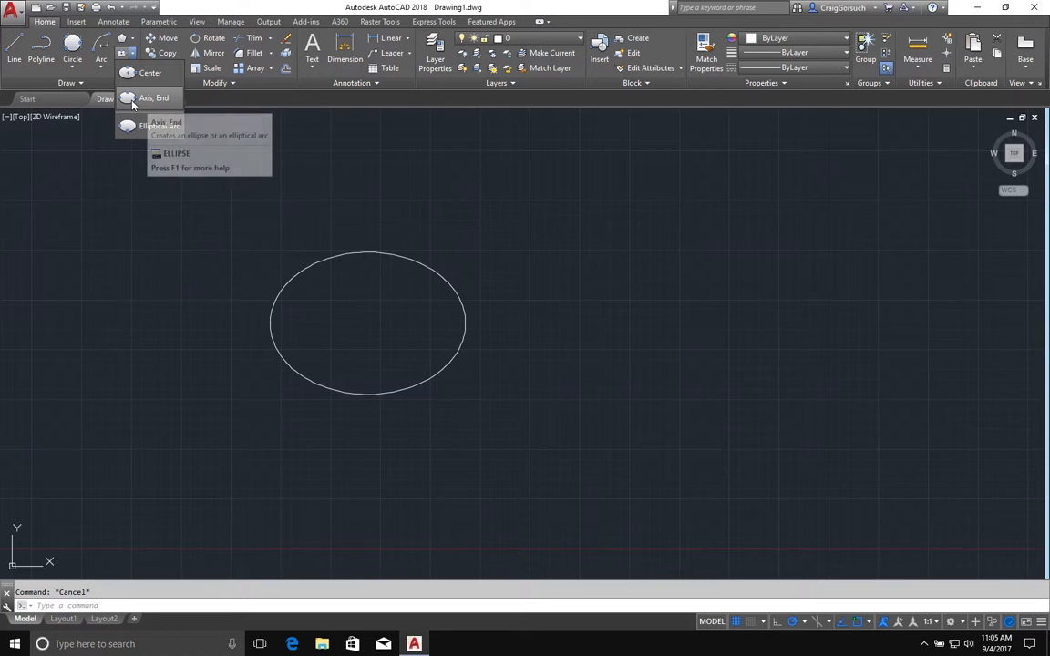
left_click(161, 100)
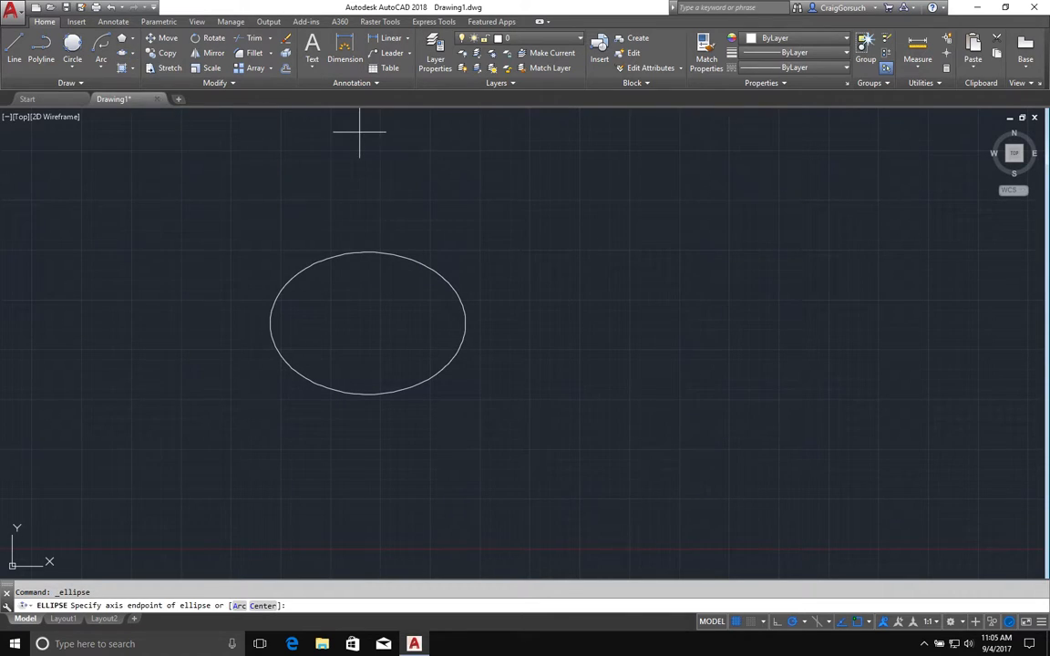
left_click(530, 330)
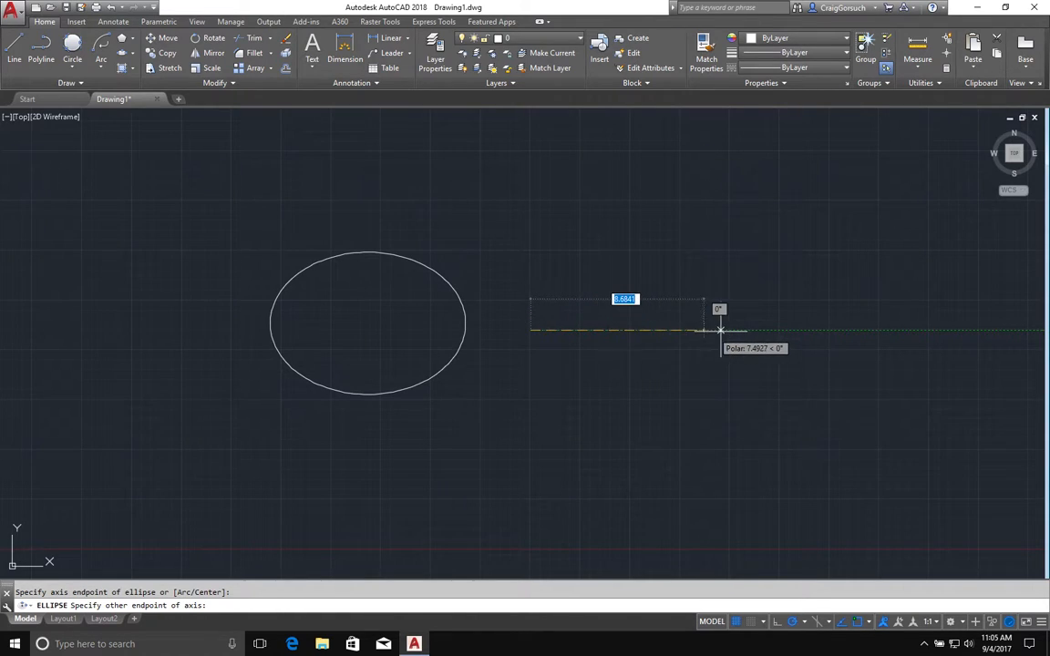
left_click(765, 330)
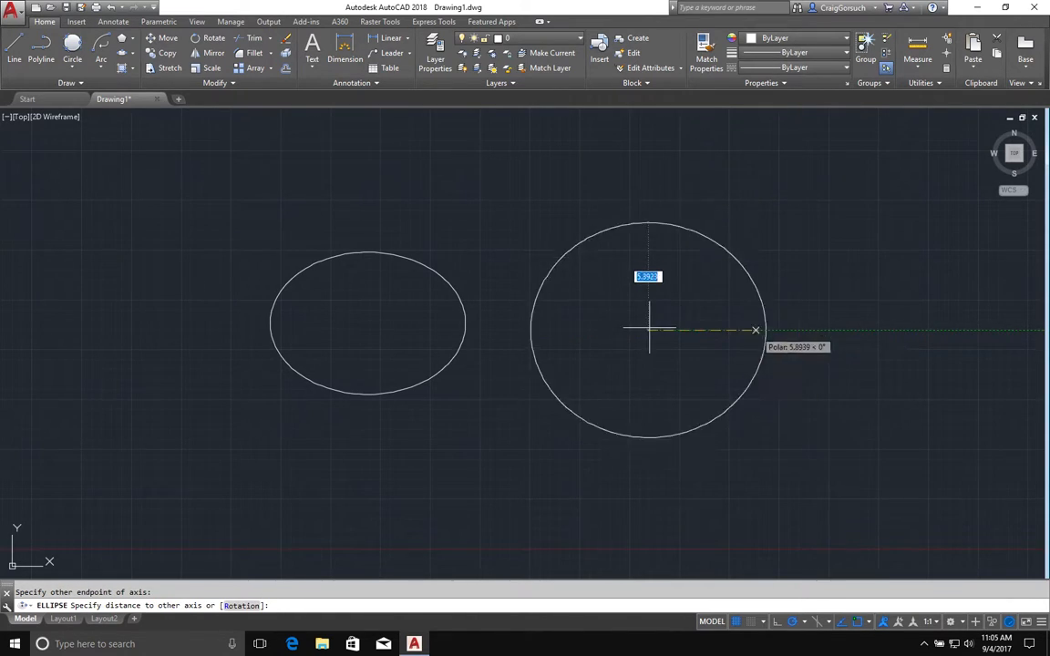
left_click(648, 374)
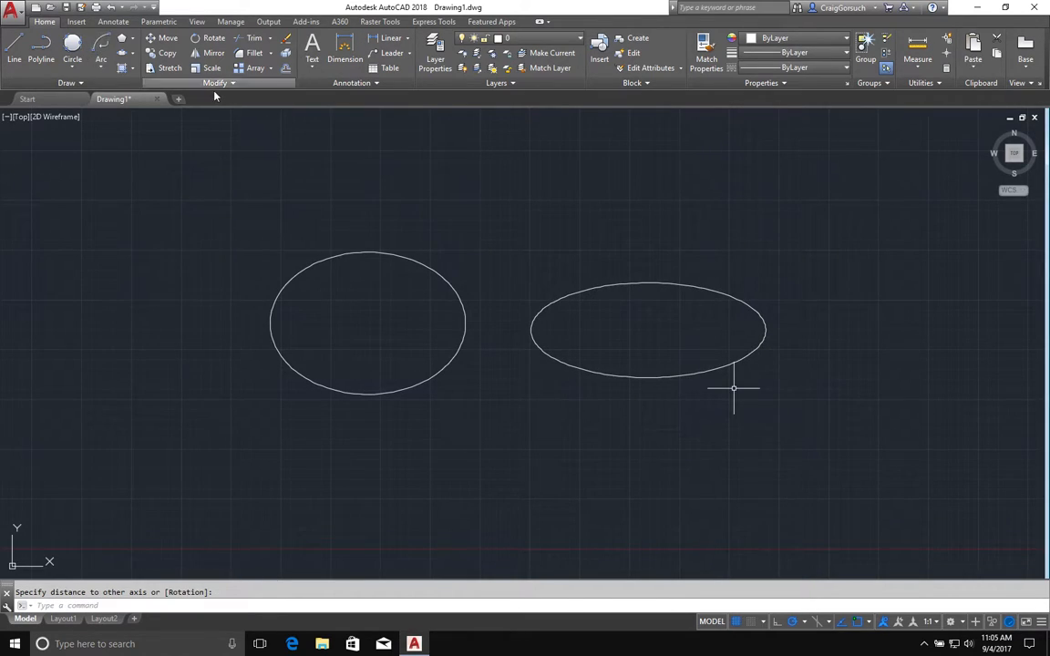
Draw a smaller, diagonally tilted ellipse above the gap between the two existing ellipses using the Axis, End method
key("Return")
left_click(450, 189)
left_click(560, 273)
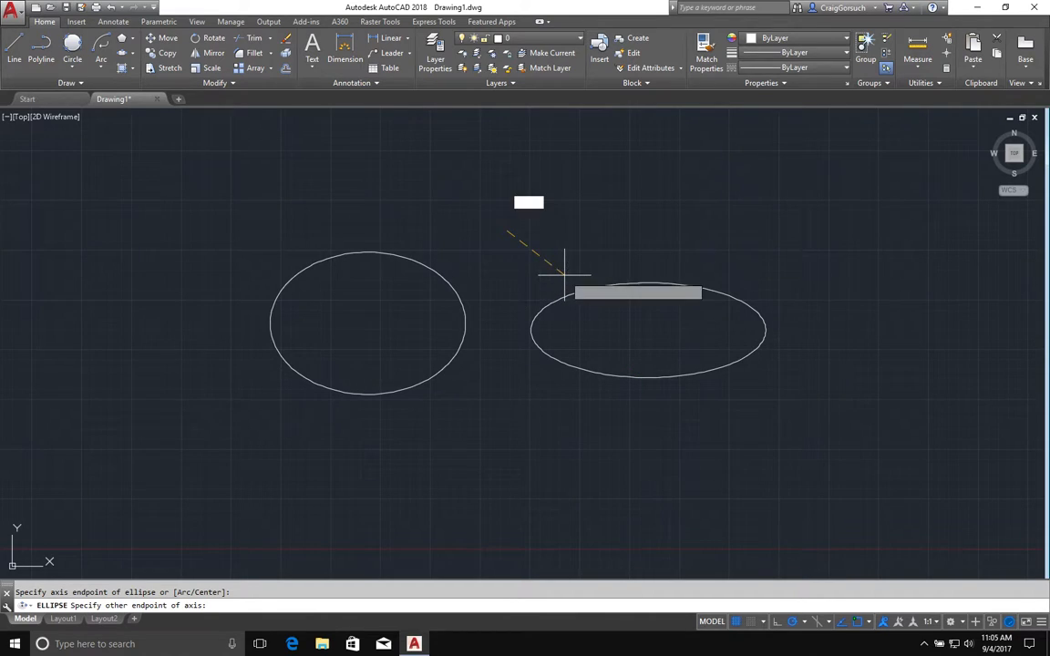
left_click(534, 208)
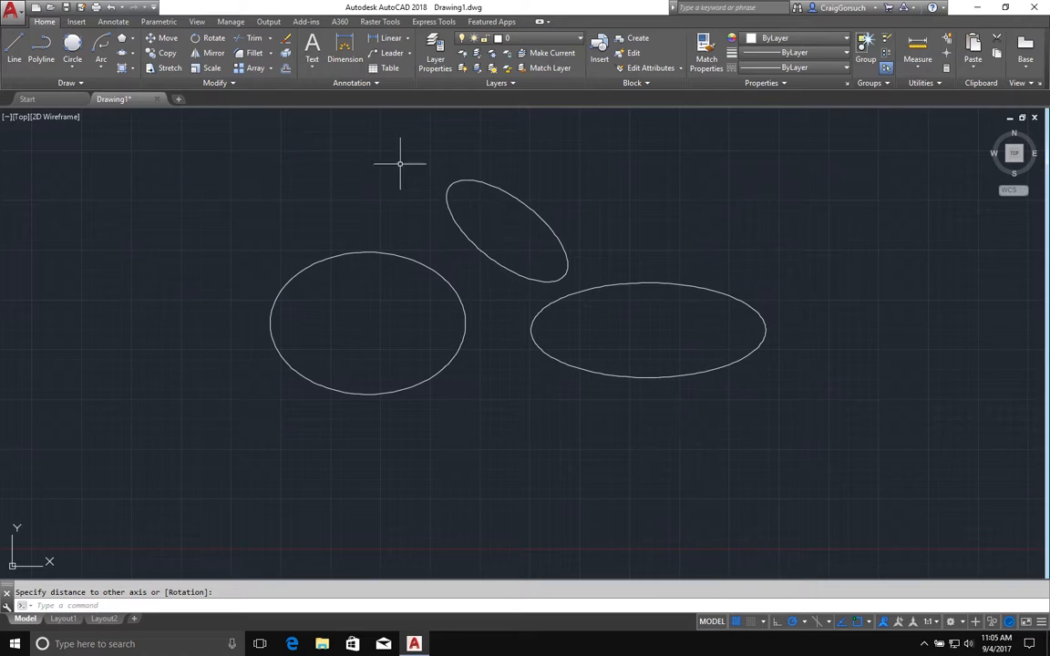
Draw an elliptical arc below the ellipses with semi-axes of about 3.76 and 2.04, running from its upper right over to its lower left
left_click(134, 55)
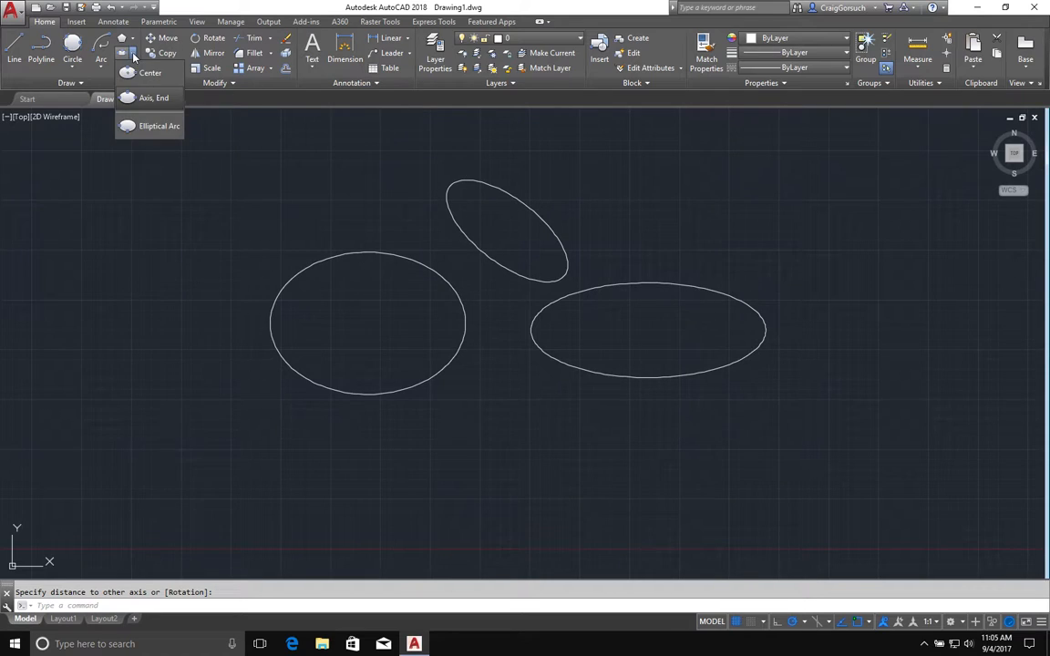
left_click(150, 127)
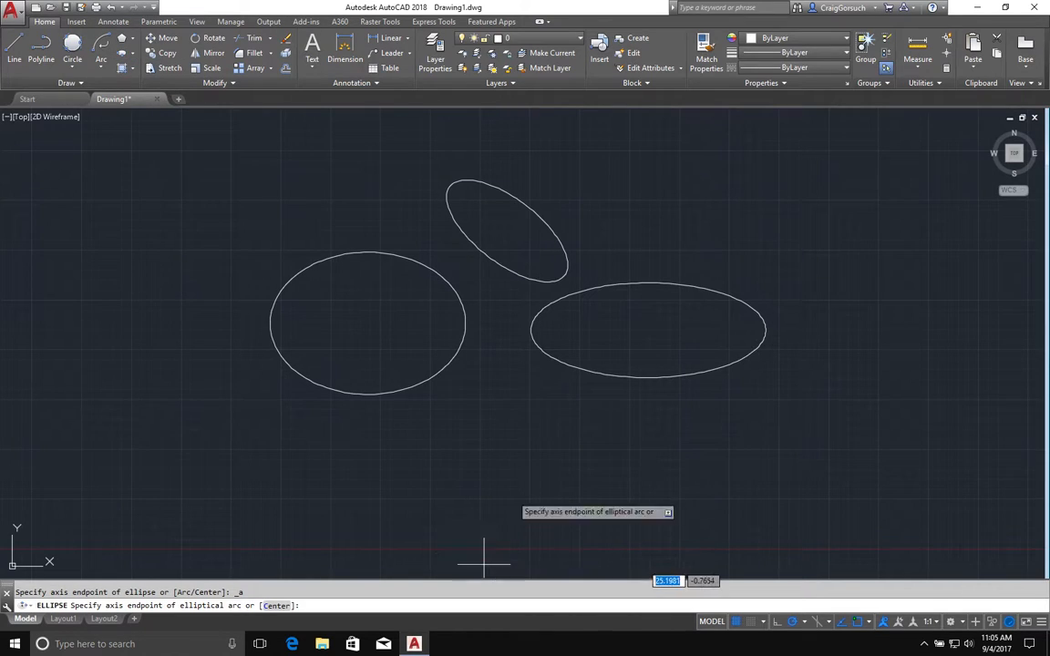
left_click(493, 449)
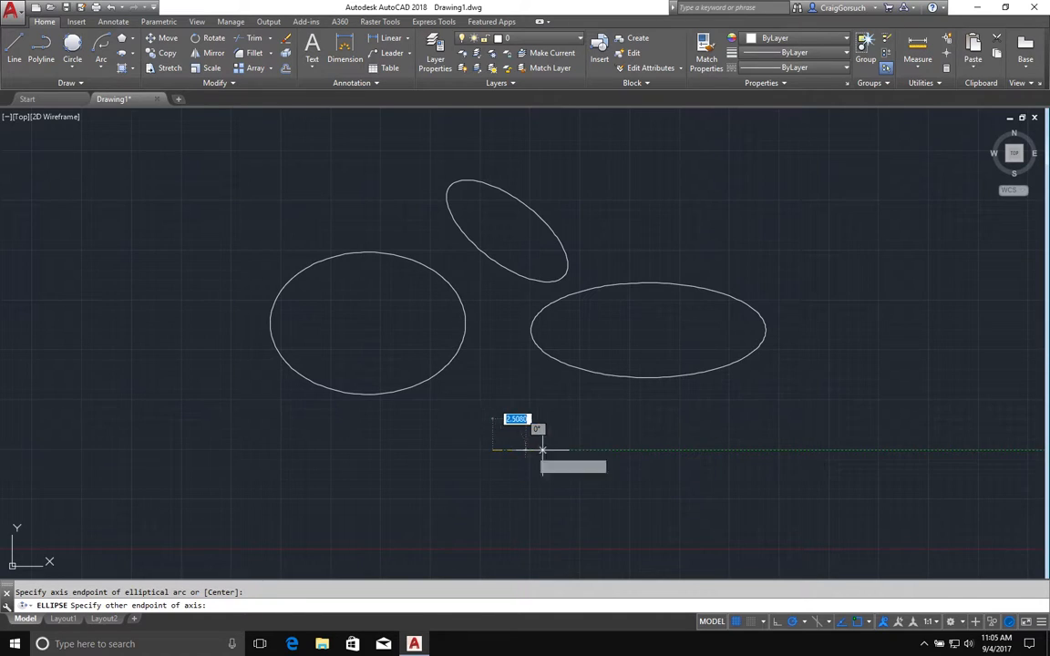
left_click(641, 449)
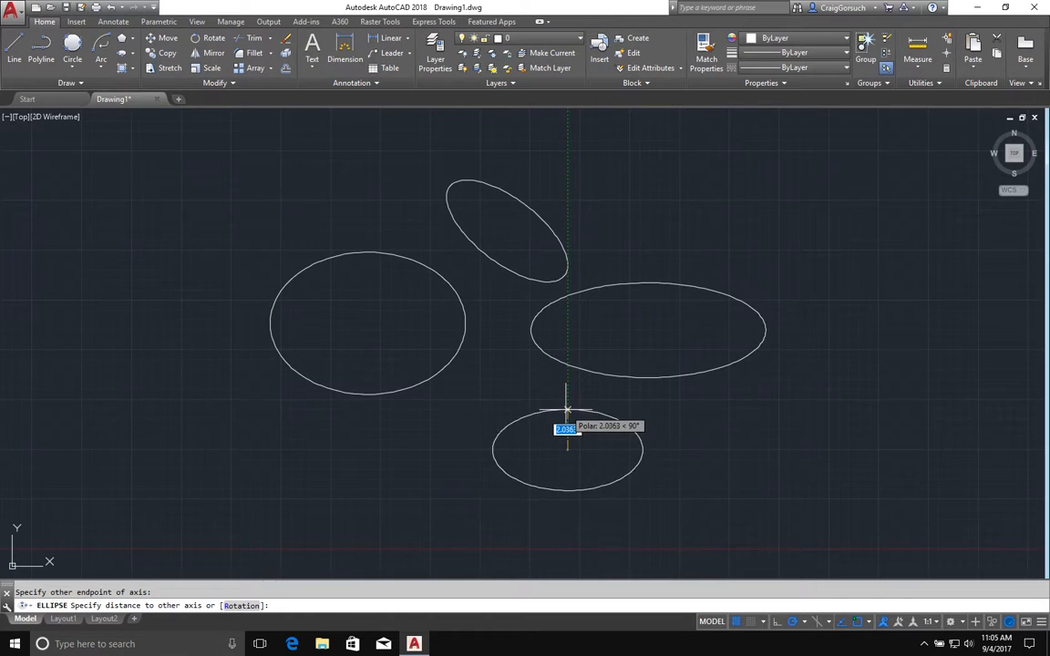
left_click(566, 412)
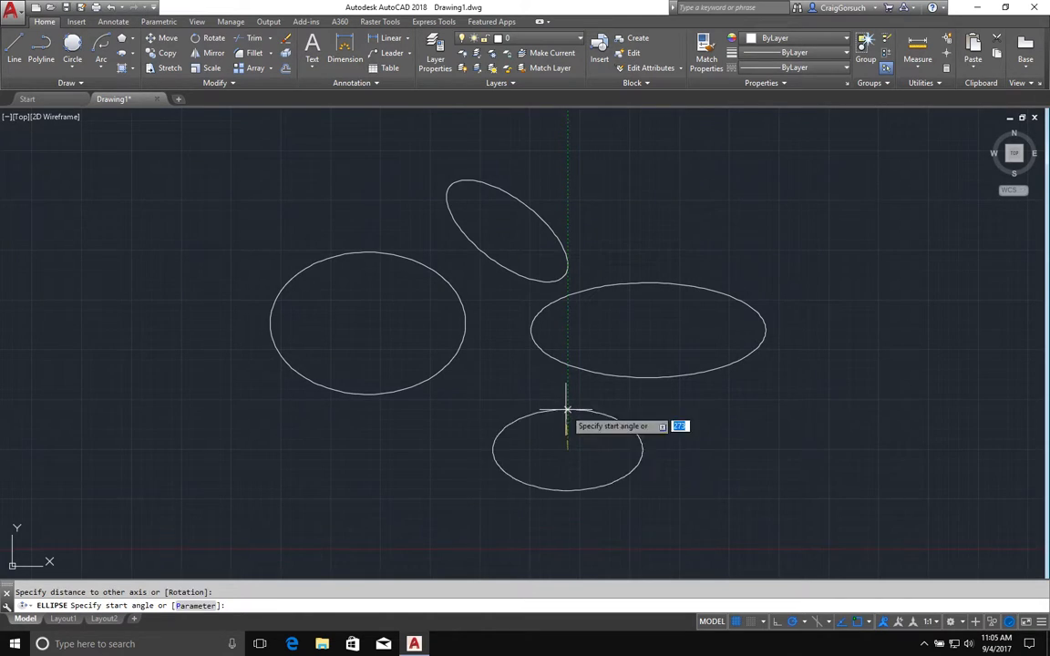
left_click(670, 420)
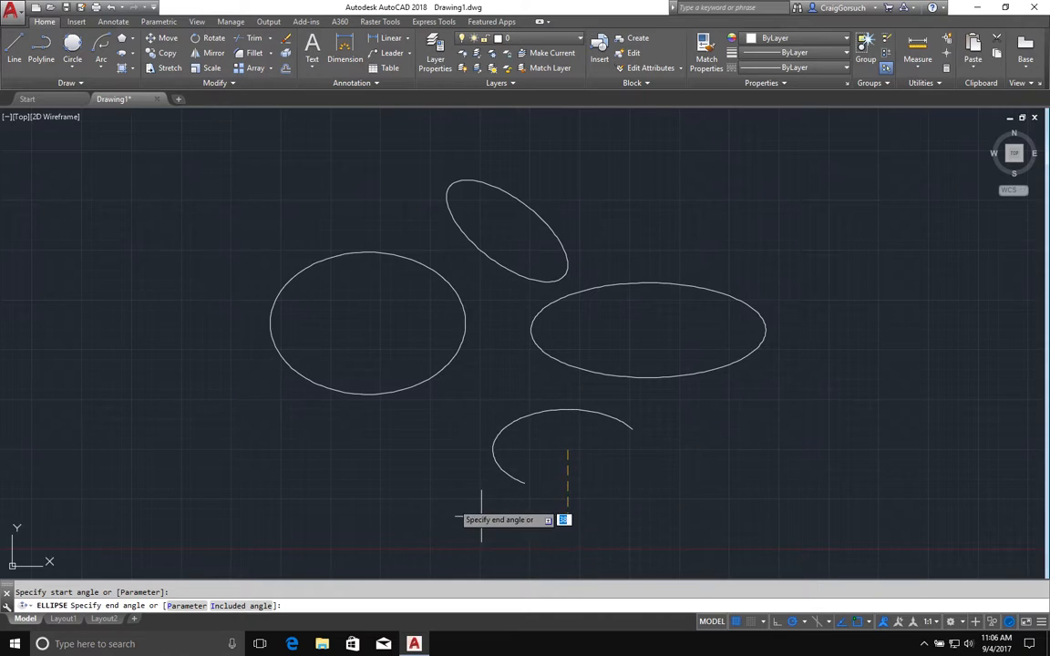
left_click(456, 508)
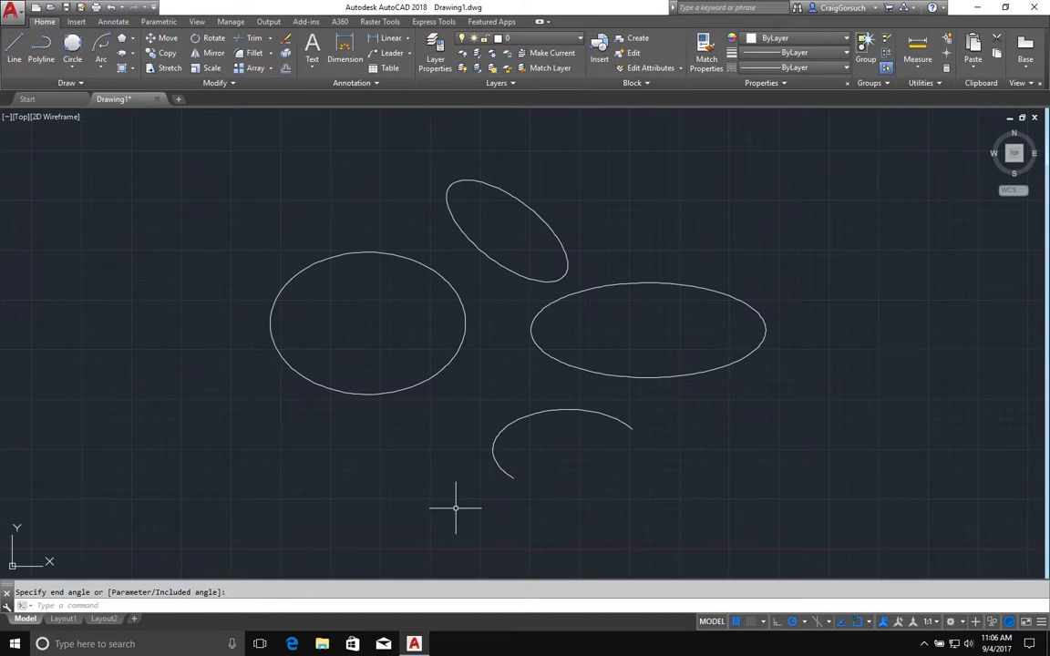
Stretch the elliptical arc's horizontal axis wider and shorten its vertical axis with the axis grips
left_click(504, 471)
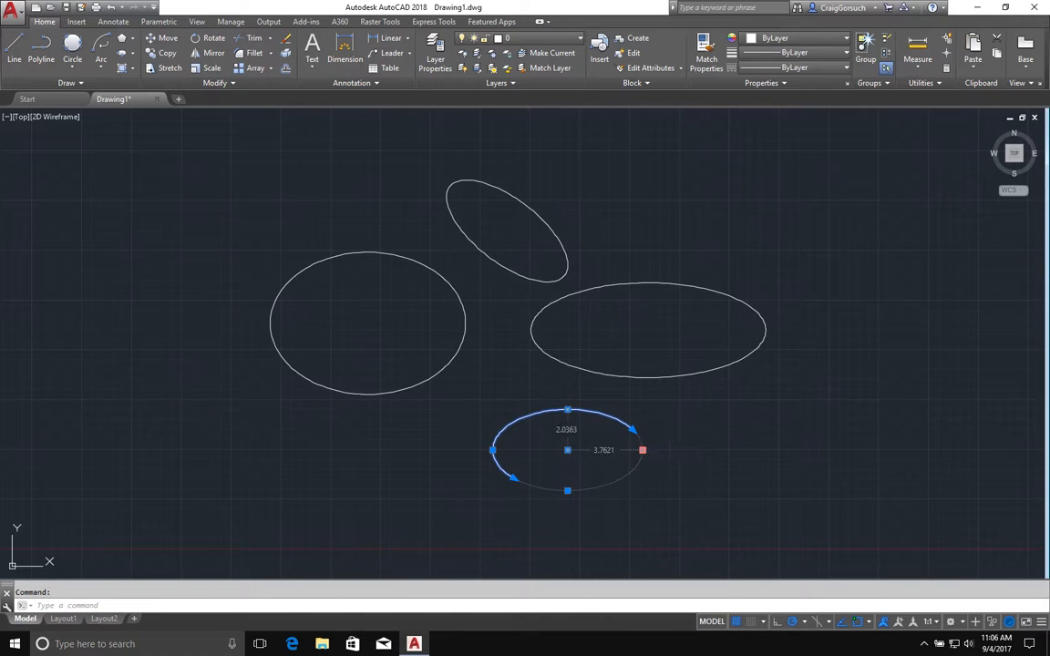
left_click(642, 450)
left_click(691, 450)
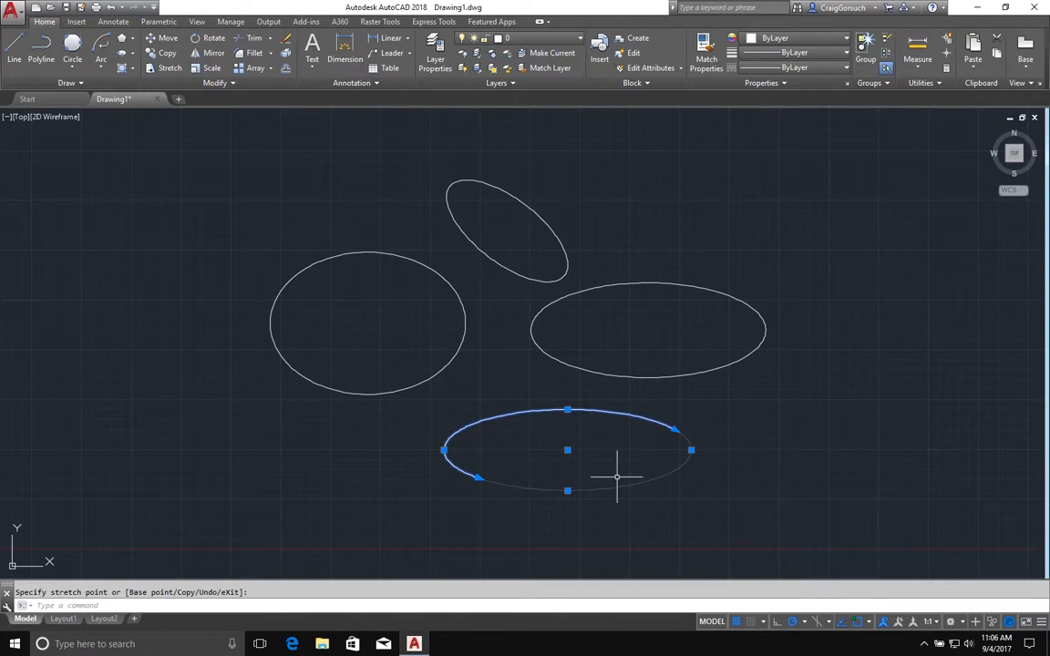
left_click(567, 492)
left_click(561, 475)
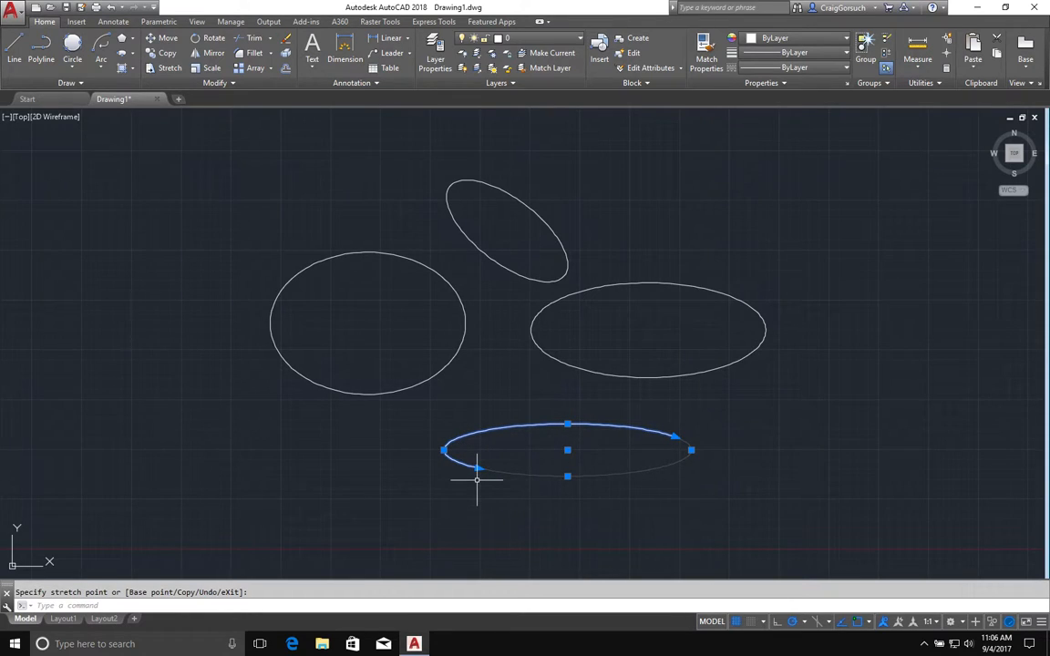
Move the elliptical arc's endpoints along its ellipse so it runs from the lower right around to the upper left
left_click(675, 438)
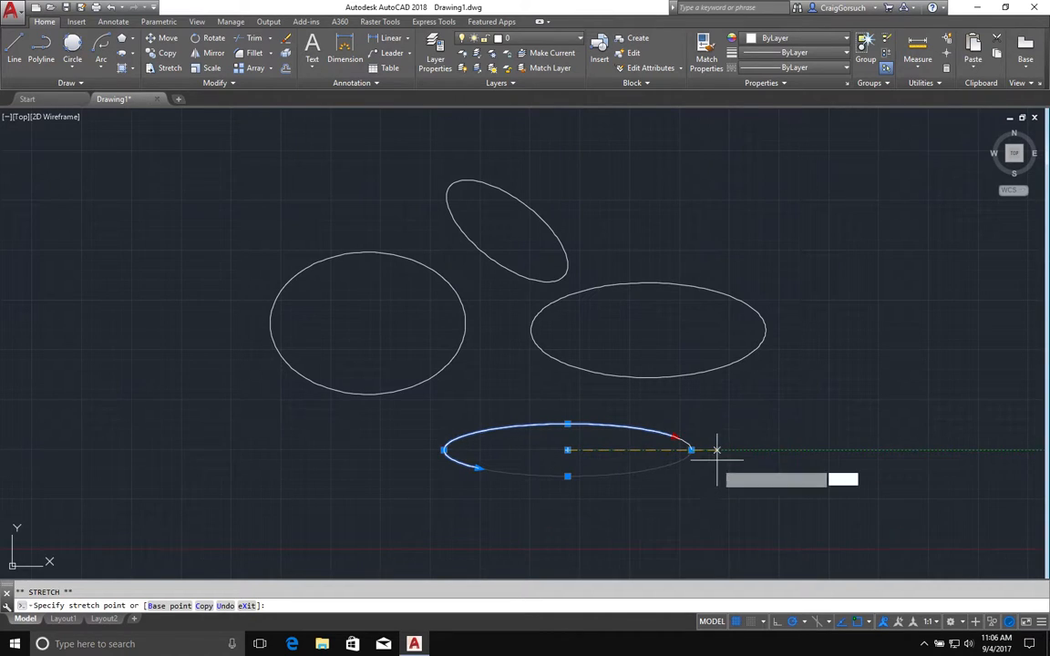
left_click(697, 483)
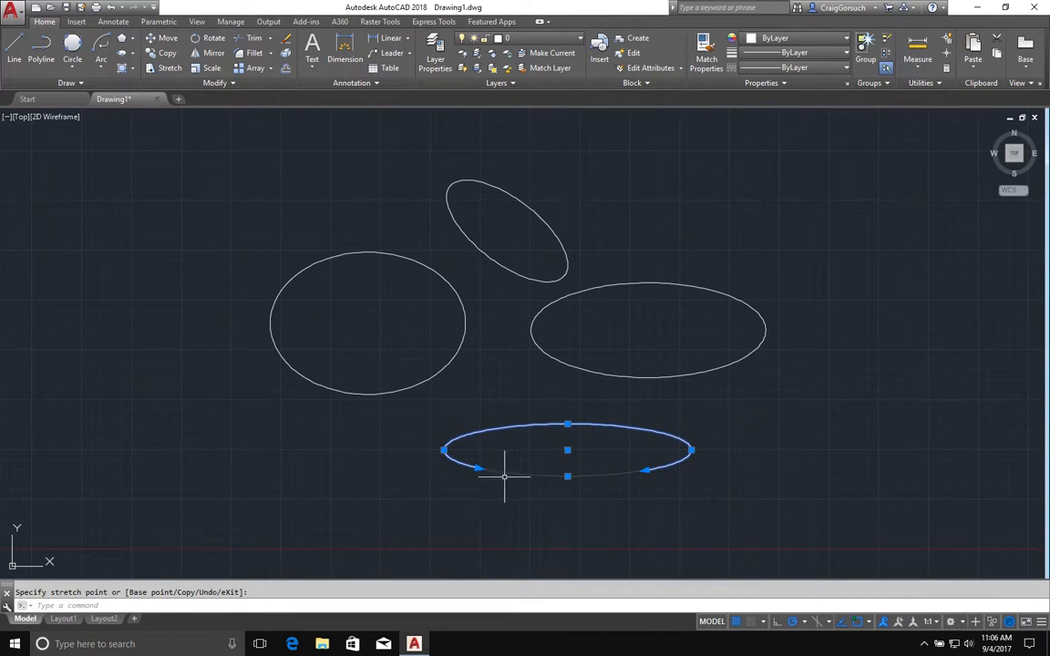
left_click(477, 468)
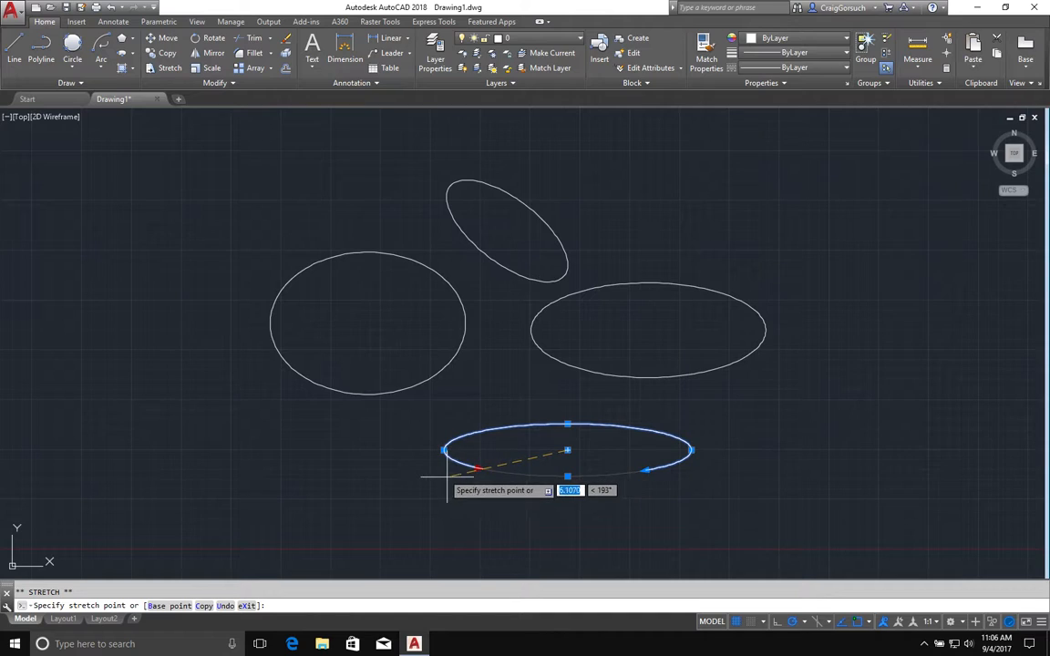
left_click(428, 428)
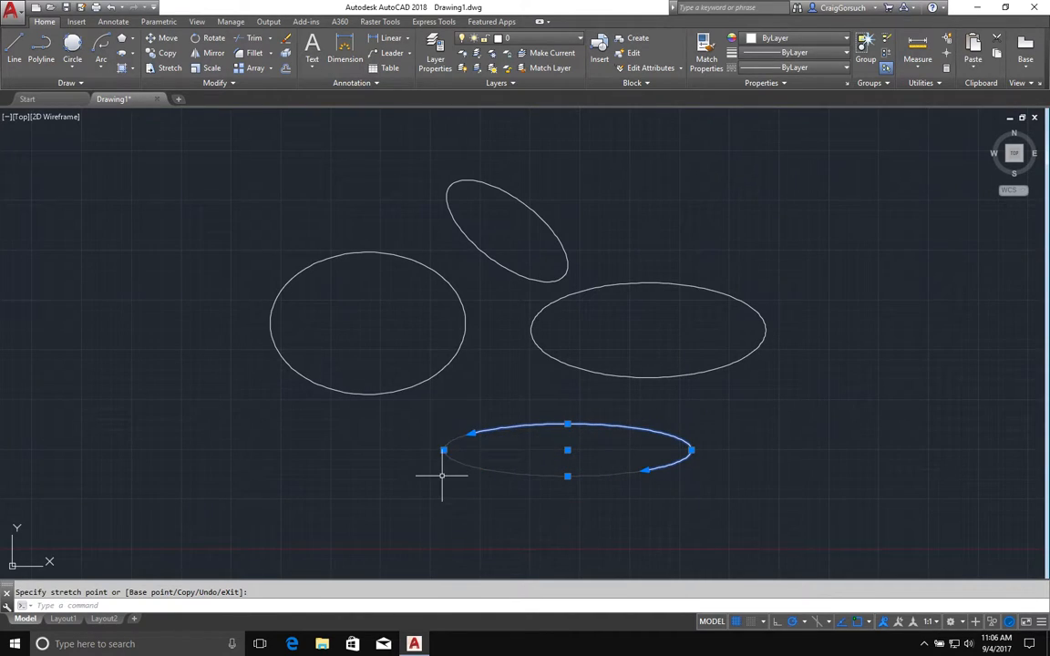
key("Escape")
key("Escape")
Draw a three-point arc starting left of the first ellipse, bulging upward and ending inside that ellipse
left_click(103, 70)
left_click(114, 89)
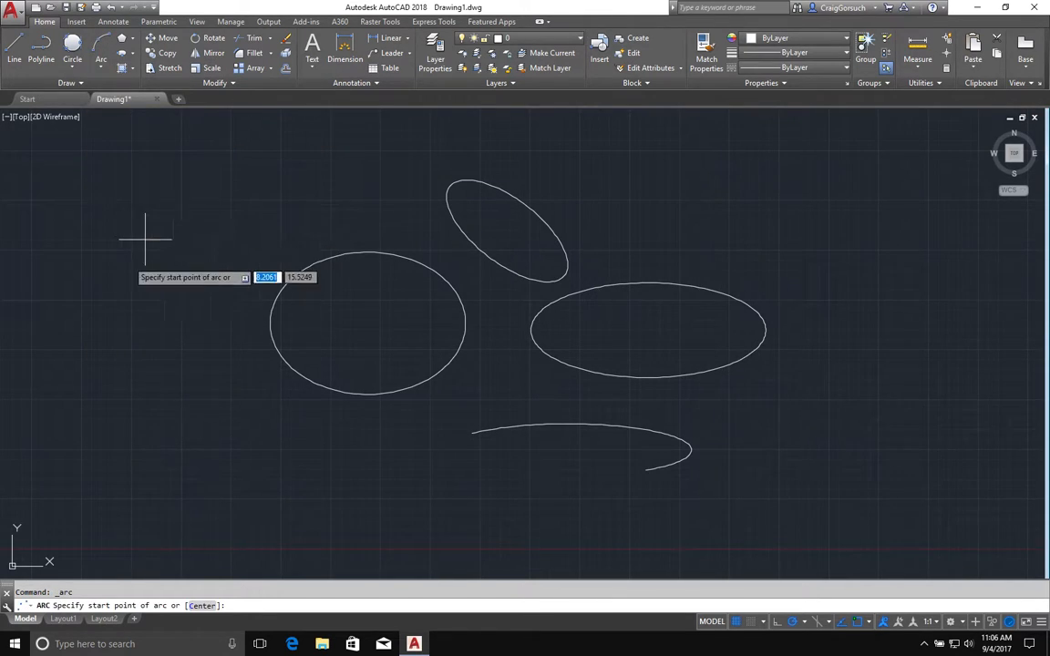
left_click(95, 262)
left_click(185, 224)
left_click(389, 321)
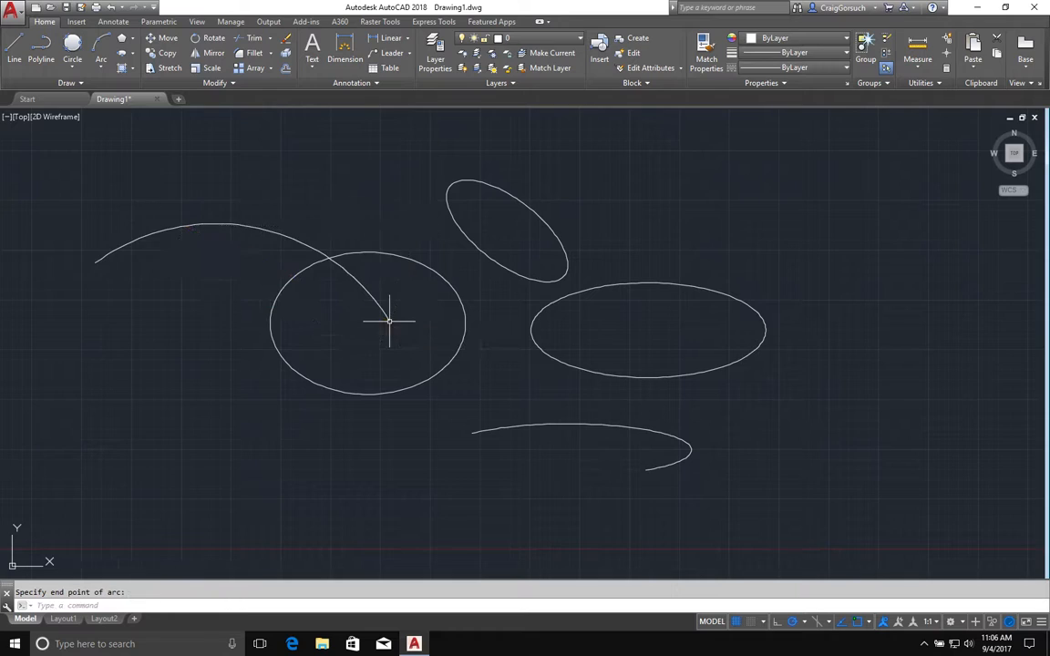
Lengthen the three-point arc's left end and shorten its right end along the same curve, using the Lengthen option of its end grips
left_click(395, 318)
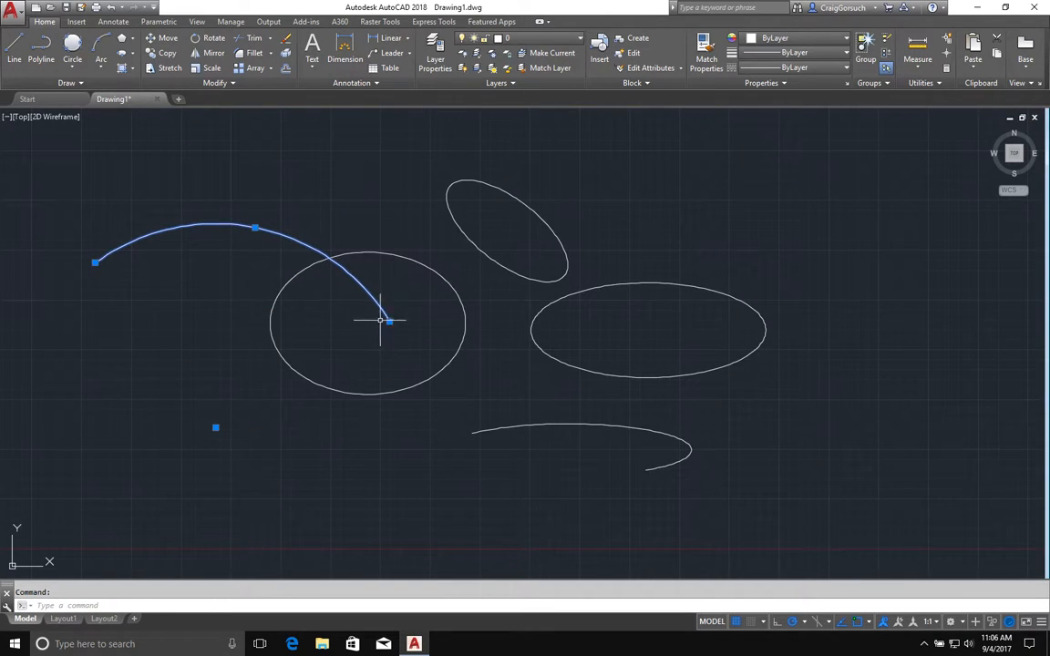
left_click(390, 321)
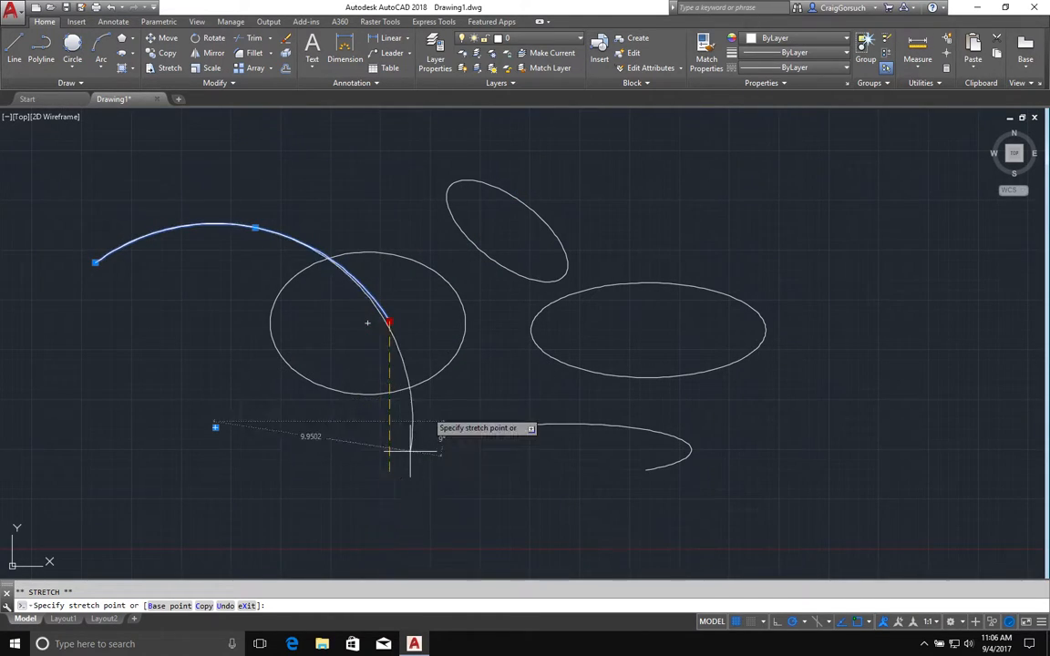
key("Escape")
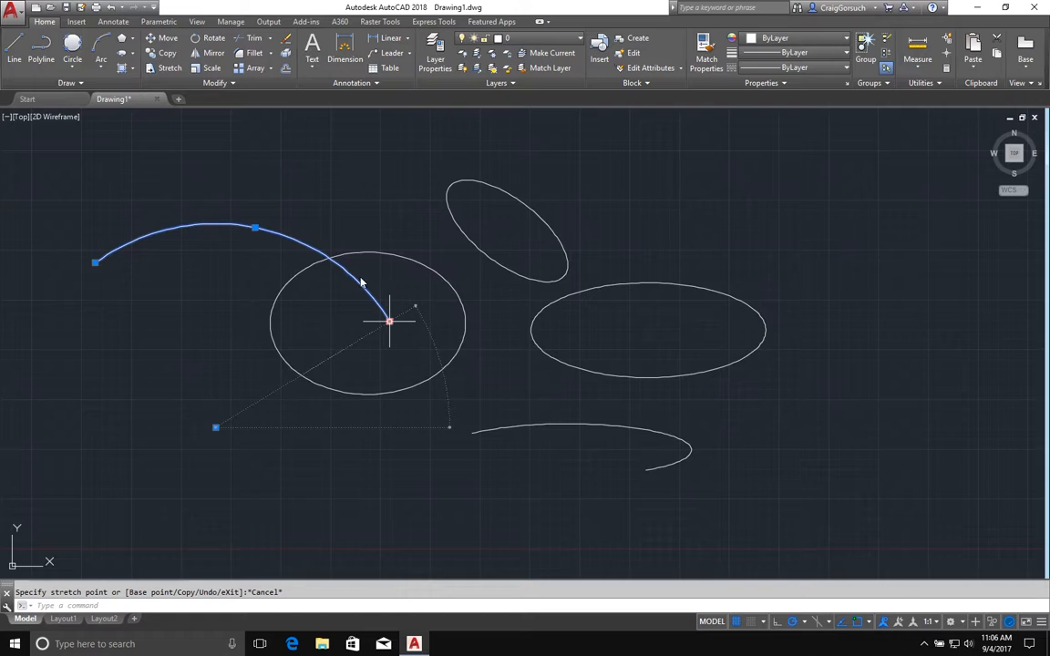
mouse_move(389, 324)
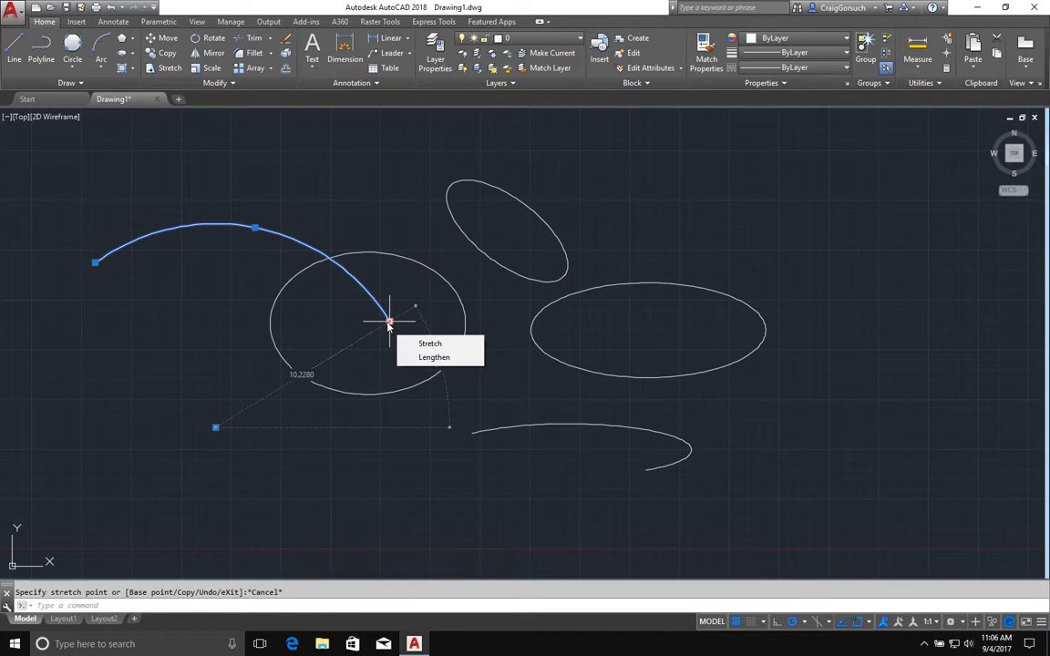
left_click(425, 358)
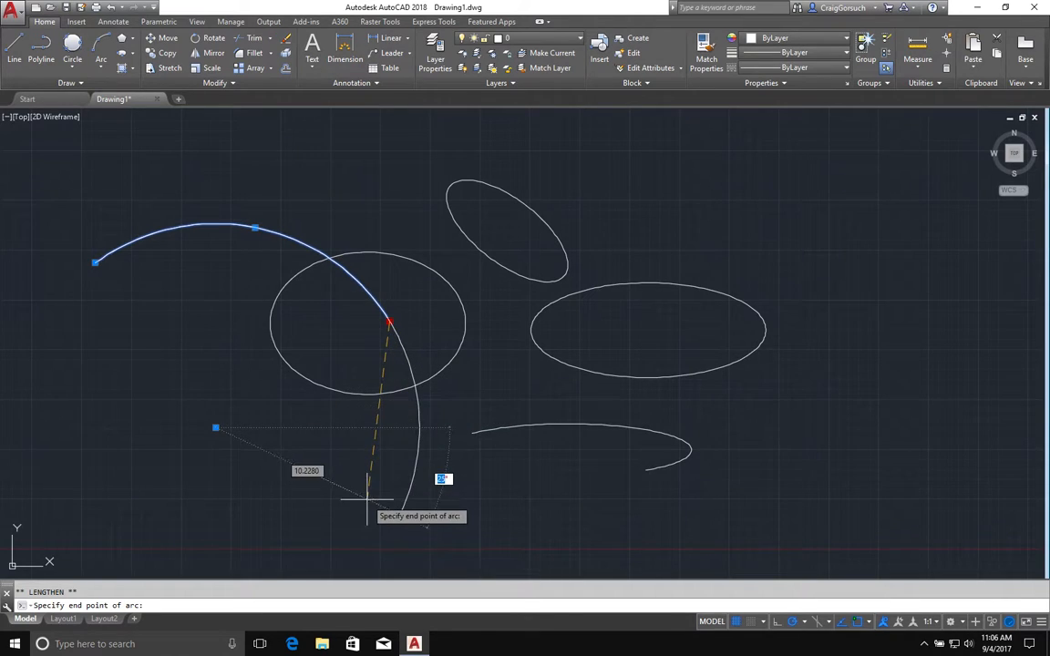
left_click(365, 290)
mouse_move(95, 262)
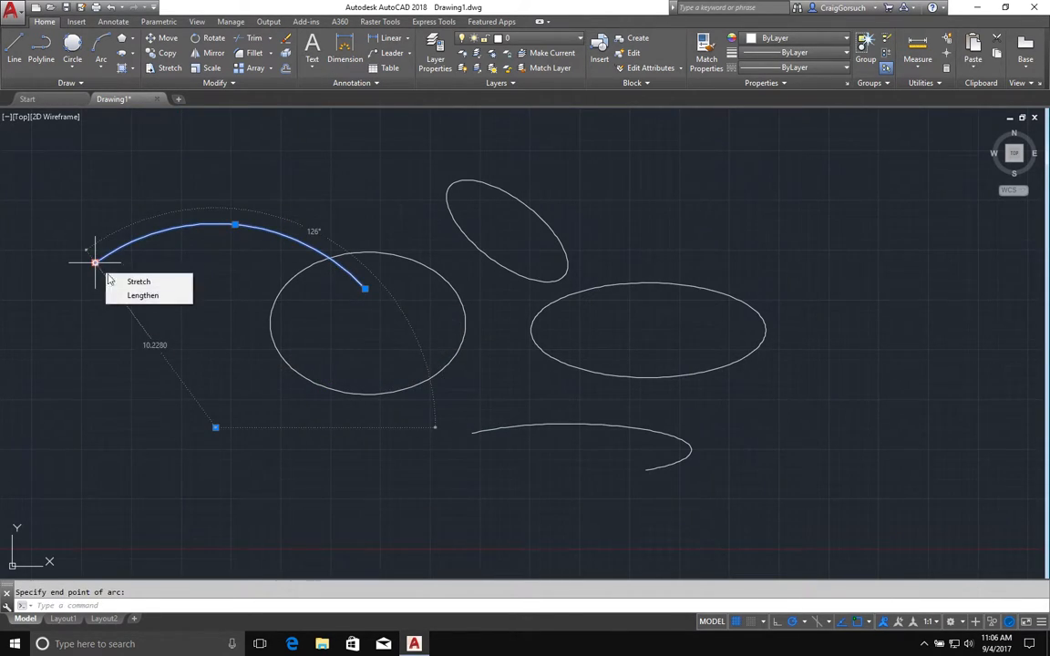
left_click(120, 294)
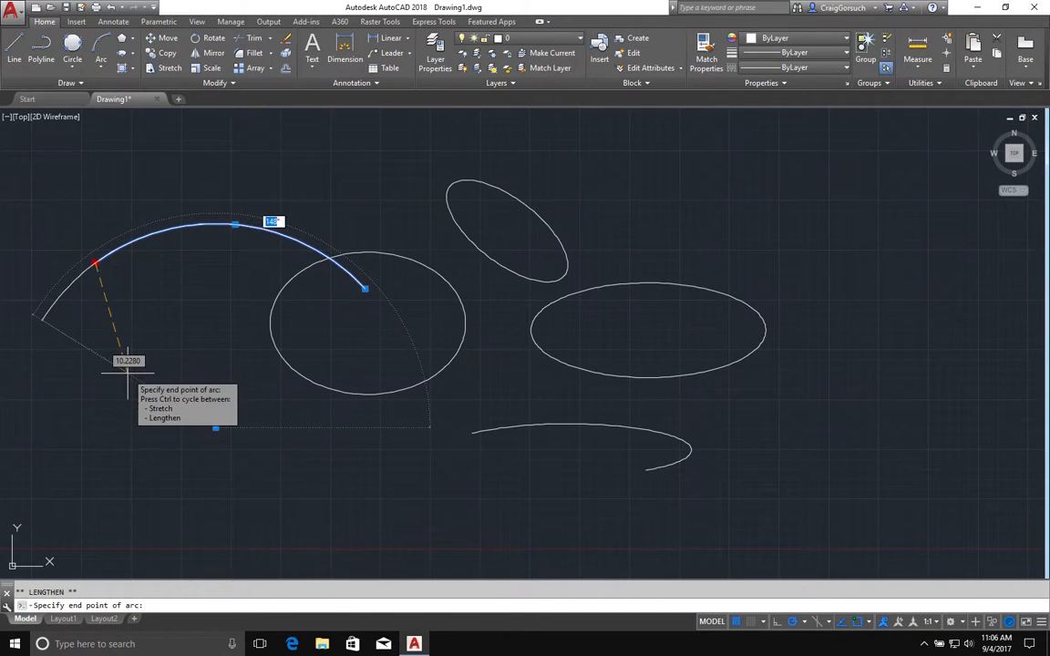
left_click(123, 360)
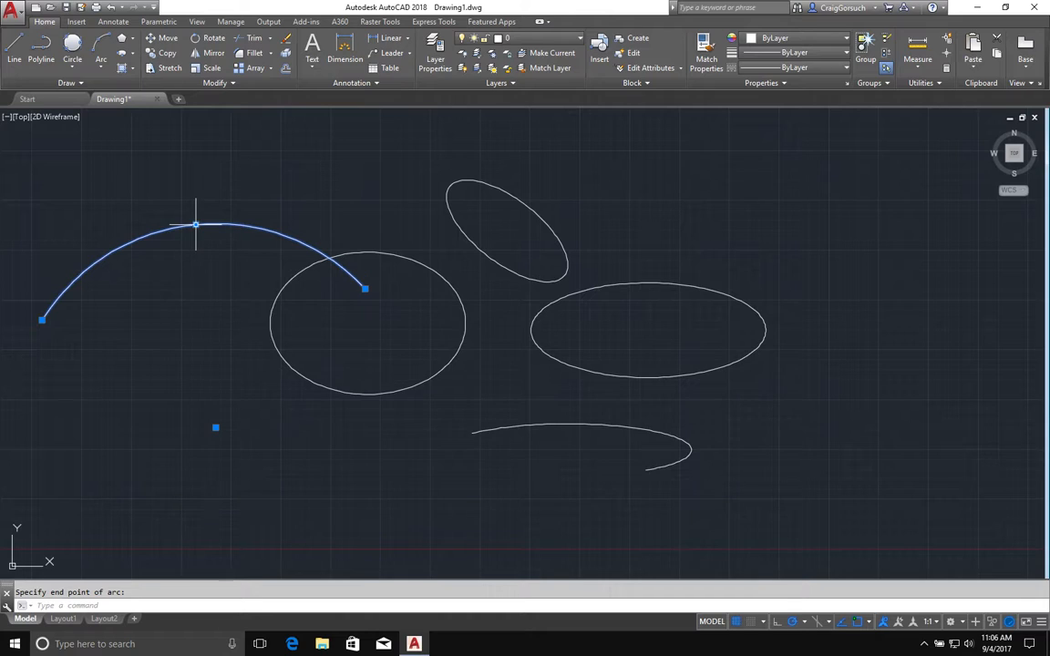
mouse_move(196, 226)
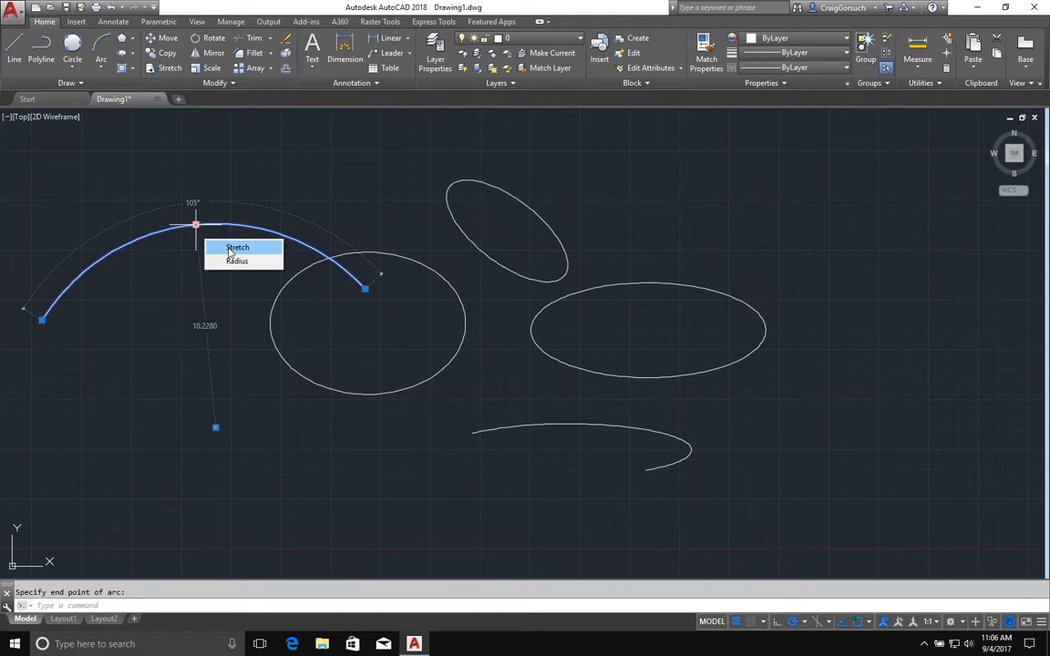
left_click(236, 248)
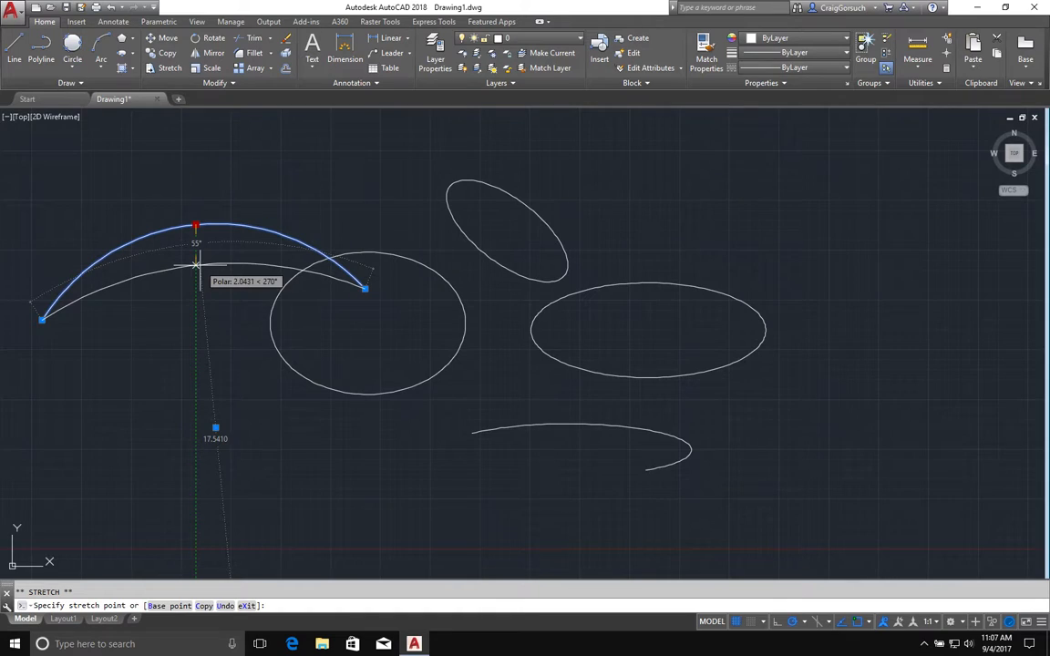
key("Escape")
Reduce the arc's radius about its fixed center with the midpoint grip's Radius option, making it a small arc beside the first ellipse
mouse_move(196, 227)
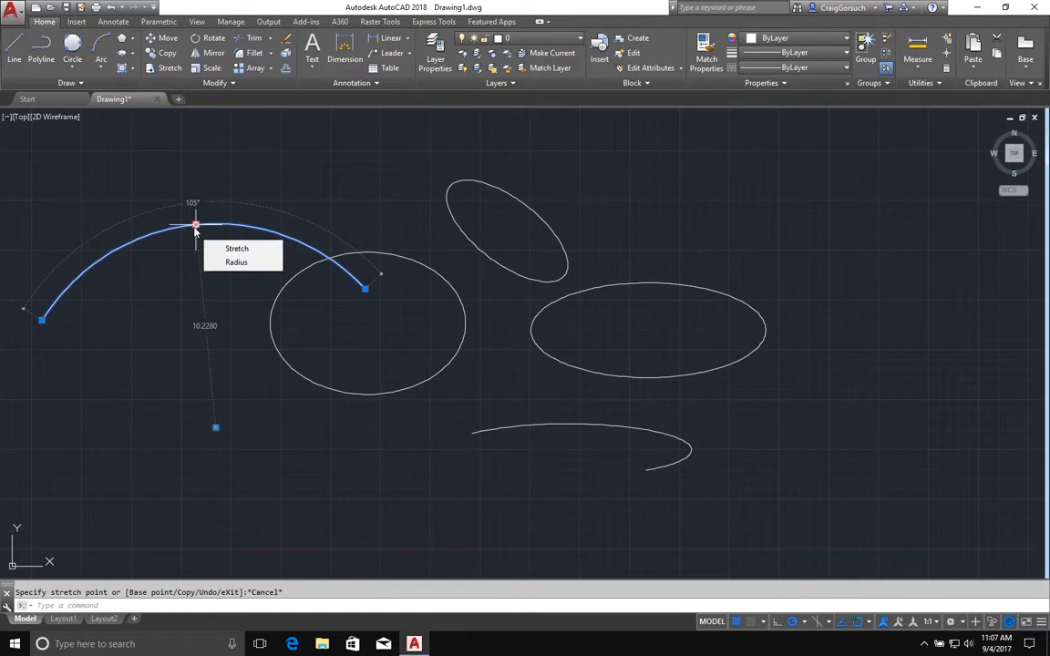
left_click(228, 264)
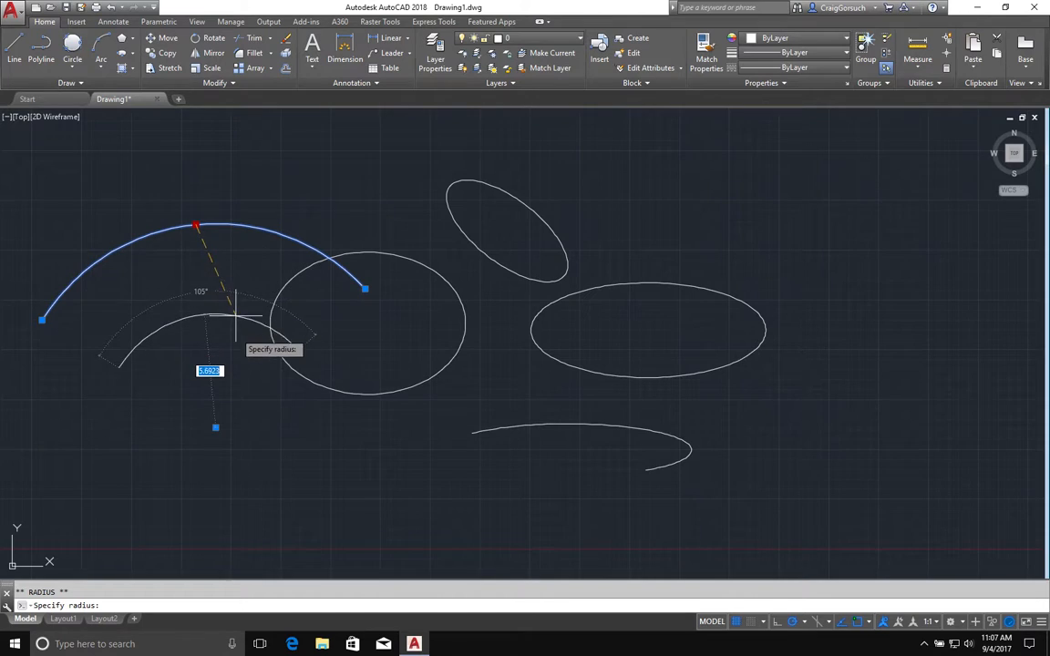
left_click(236, 358)
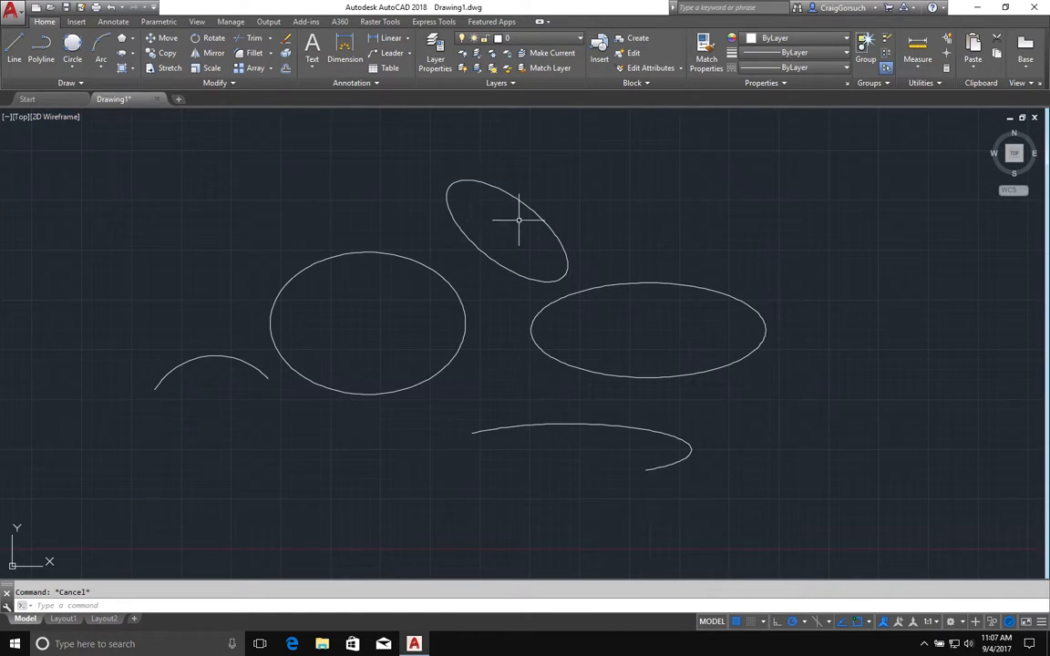
Erase all the ellipses and arcs from the drawing and switch to the Mac desktop
left_click(699, 224)
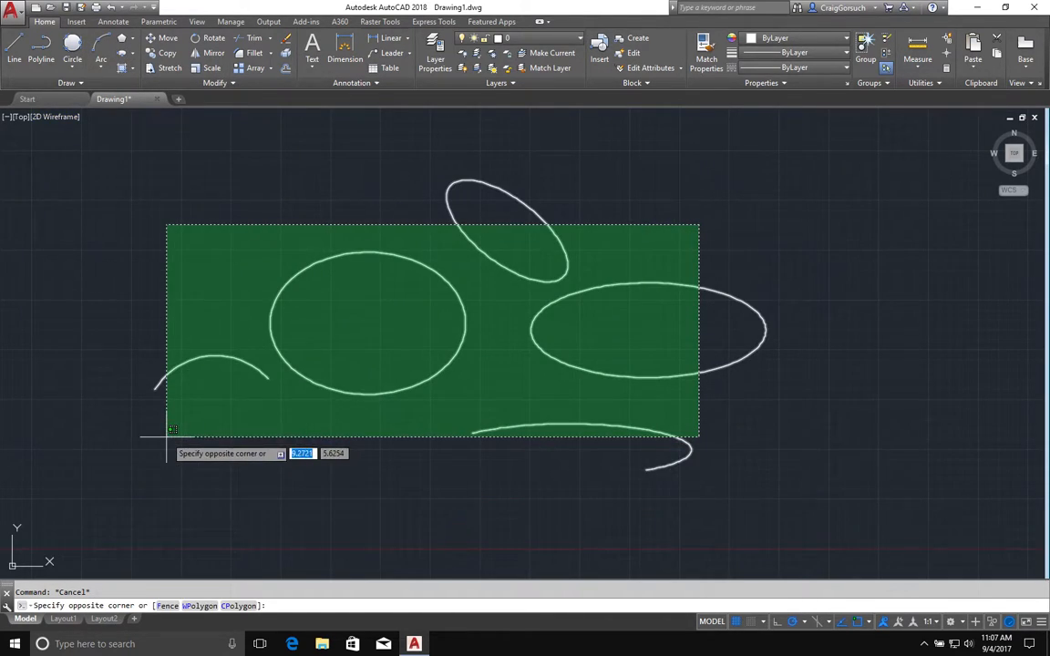
left_click(171, 450)
key("Delete")
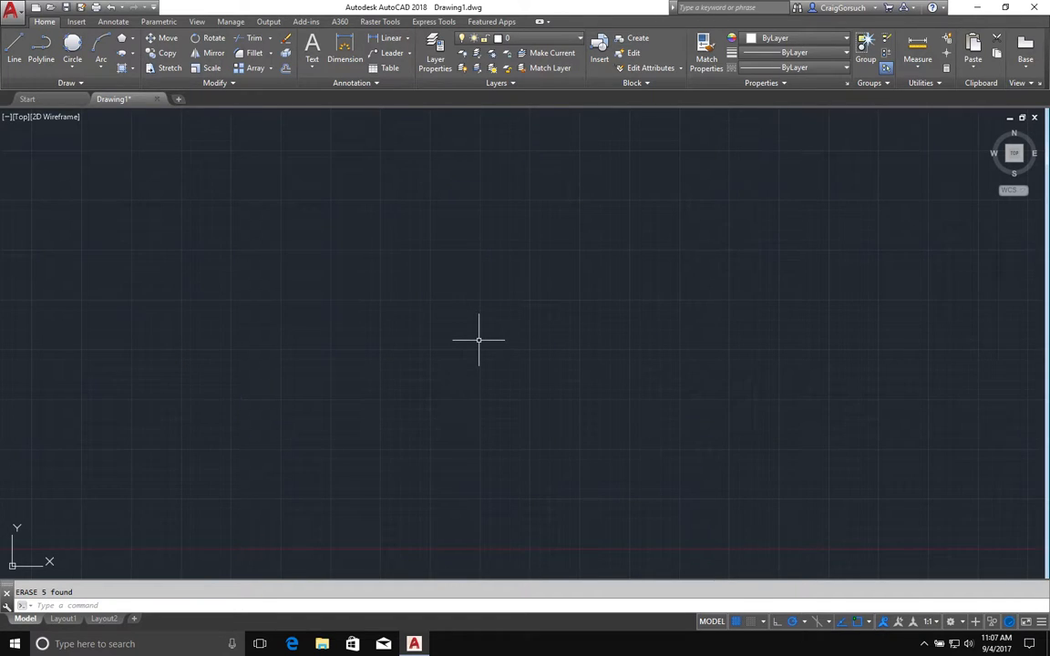
key("ctrl+Right")
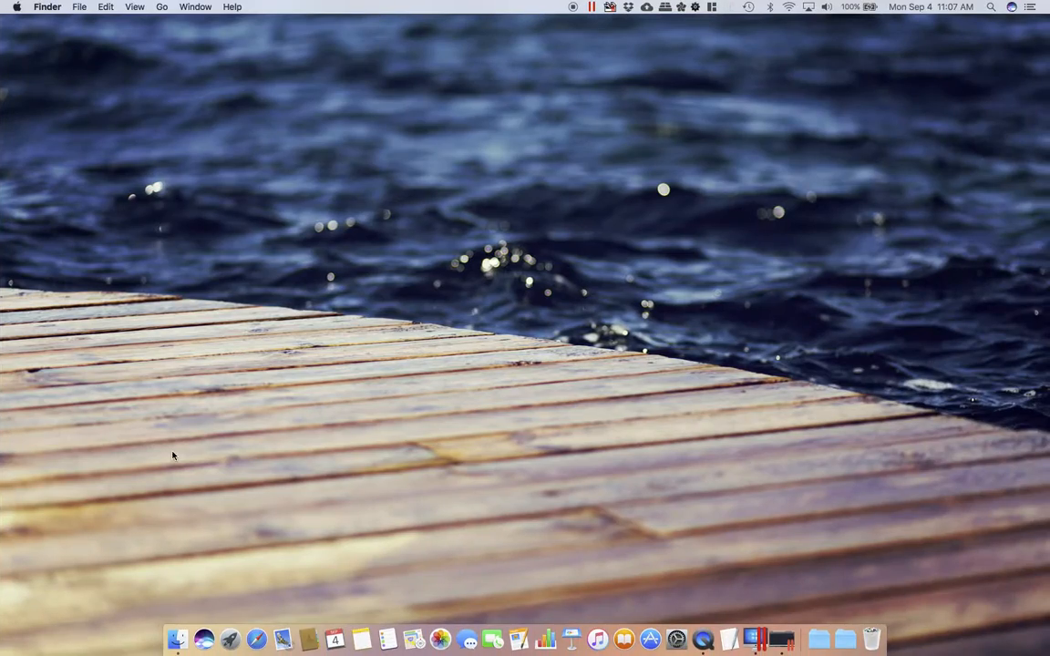